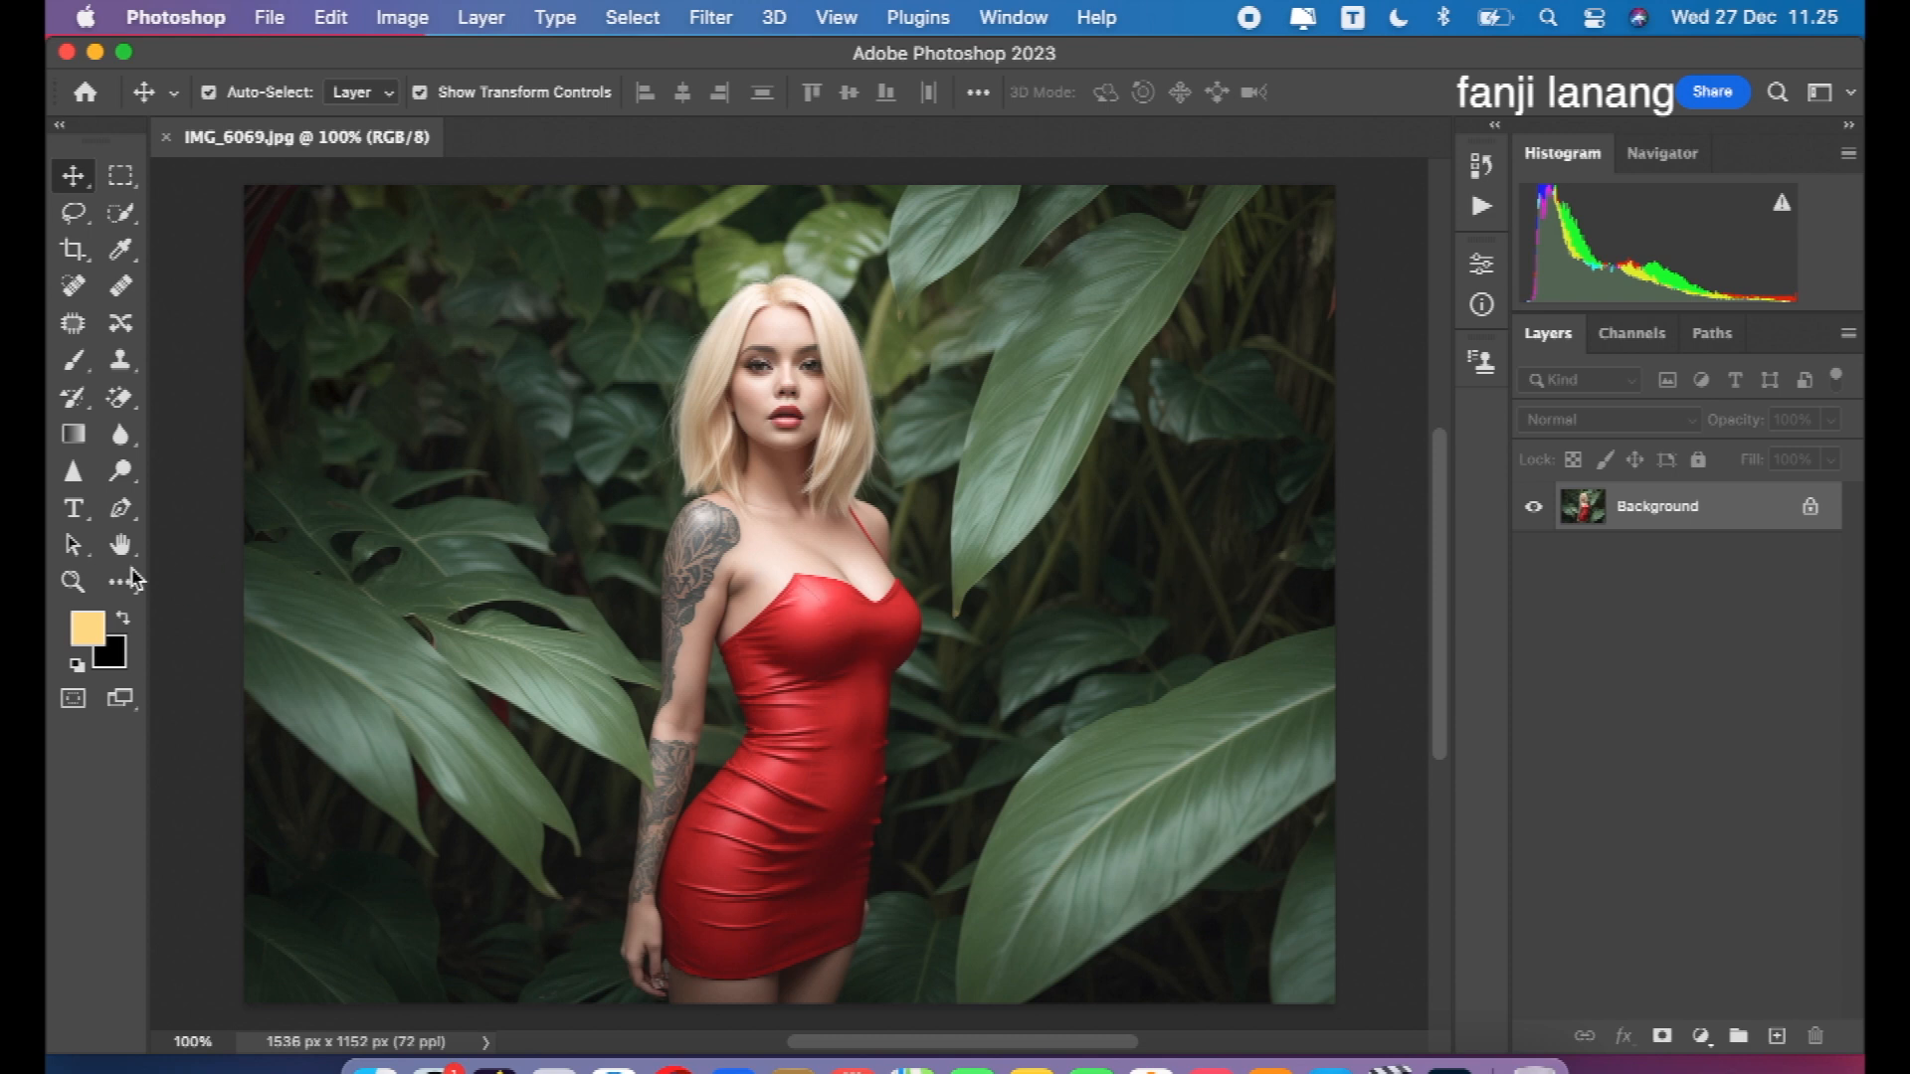
Reset the foreground and background colours to white over black and duplicate the Background layer.
{"action": "left_click", "coordinate": [77, 664]}
{"action": "left_click", "coordinate": [123, 618]}
{"action": "left_click_drag", "start_coordinate": [1730, 526], "coordinate": [1780, 1033]}
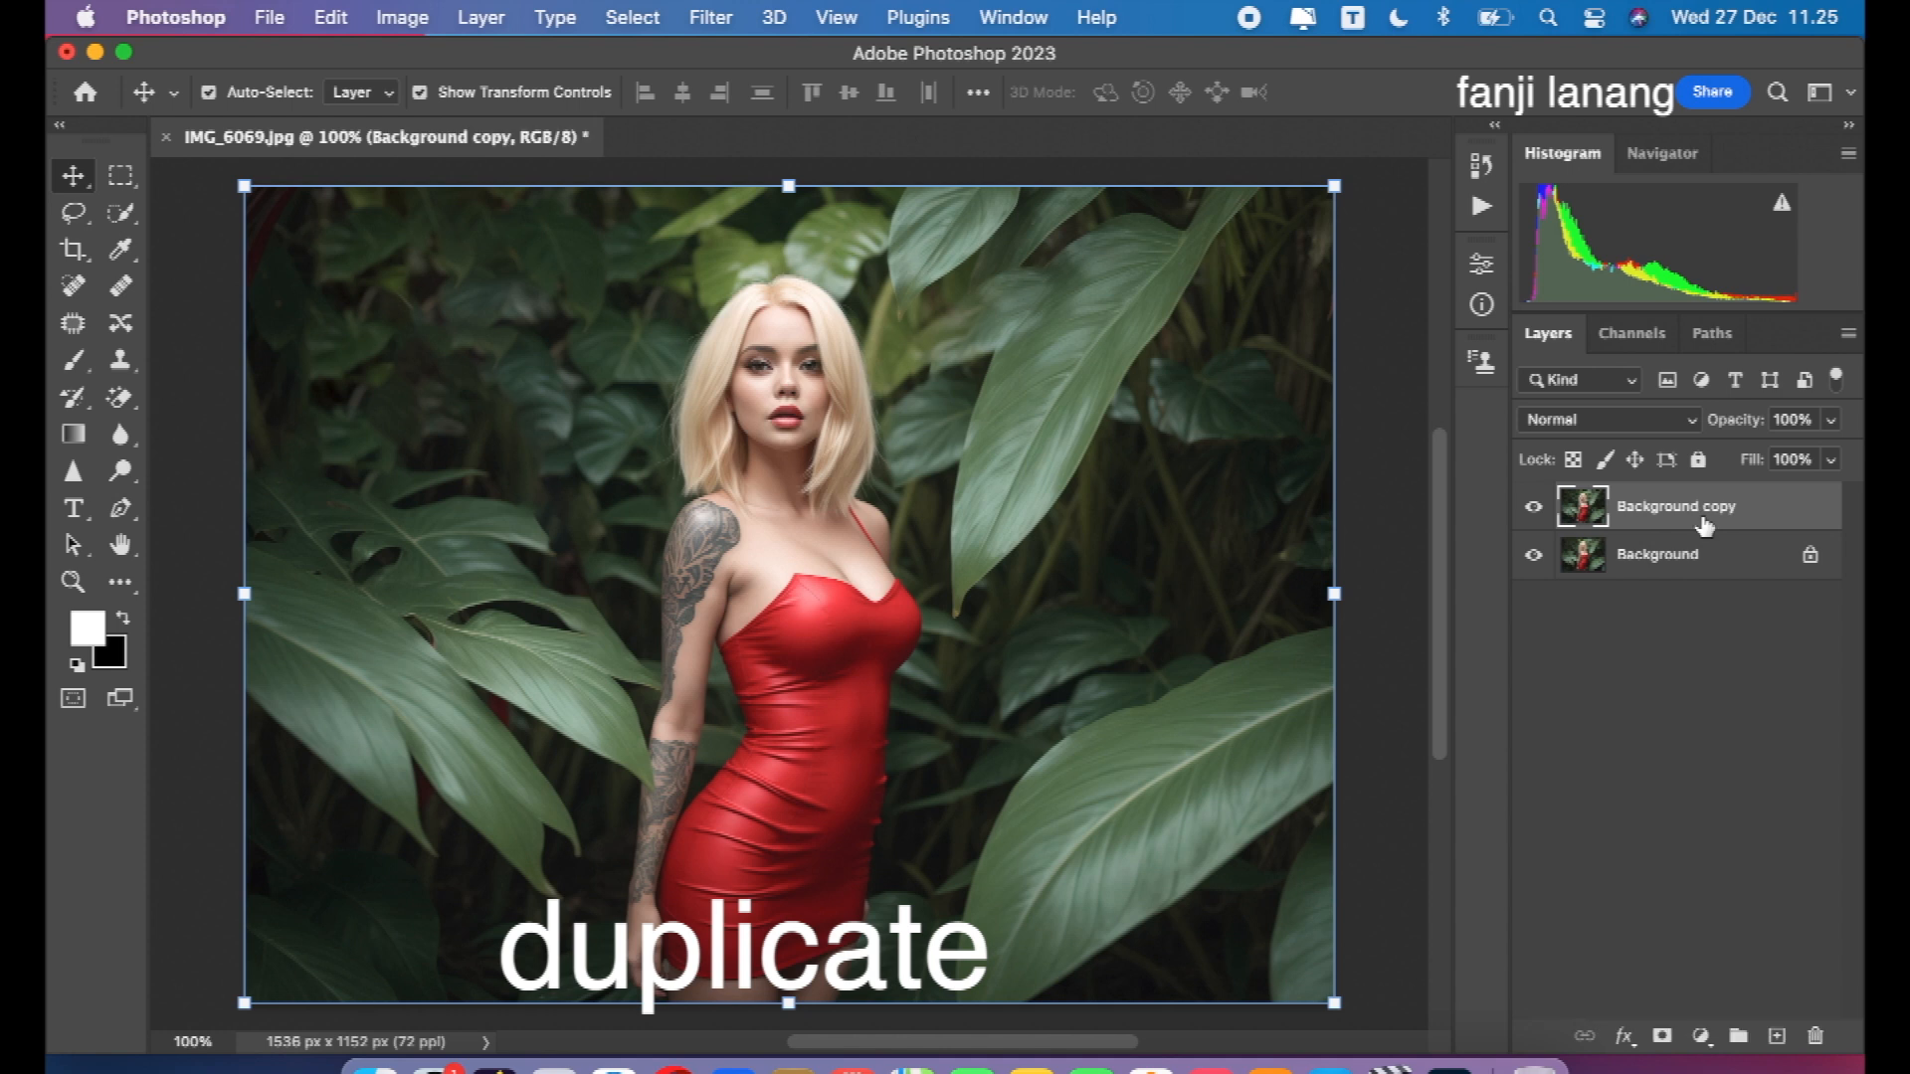
Open the layer copy in the Camera Raw Filter and set Exposure -0,20, Contrast +35, Highlights -25, Shadows -30 and Blacks -15.
{"action": "left_click", "coordinate": [726, 20]}
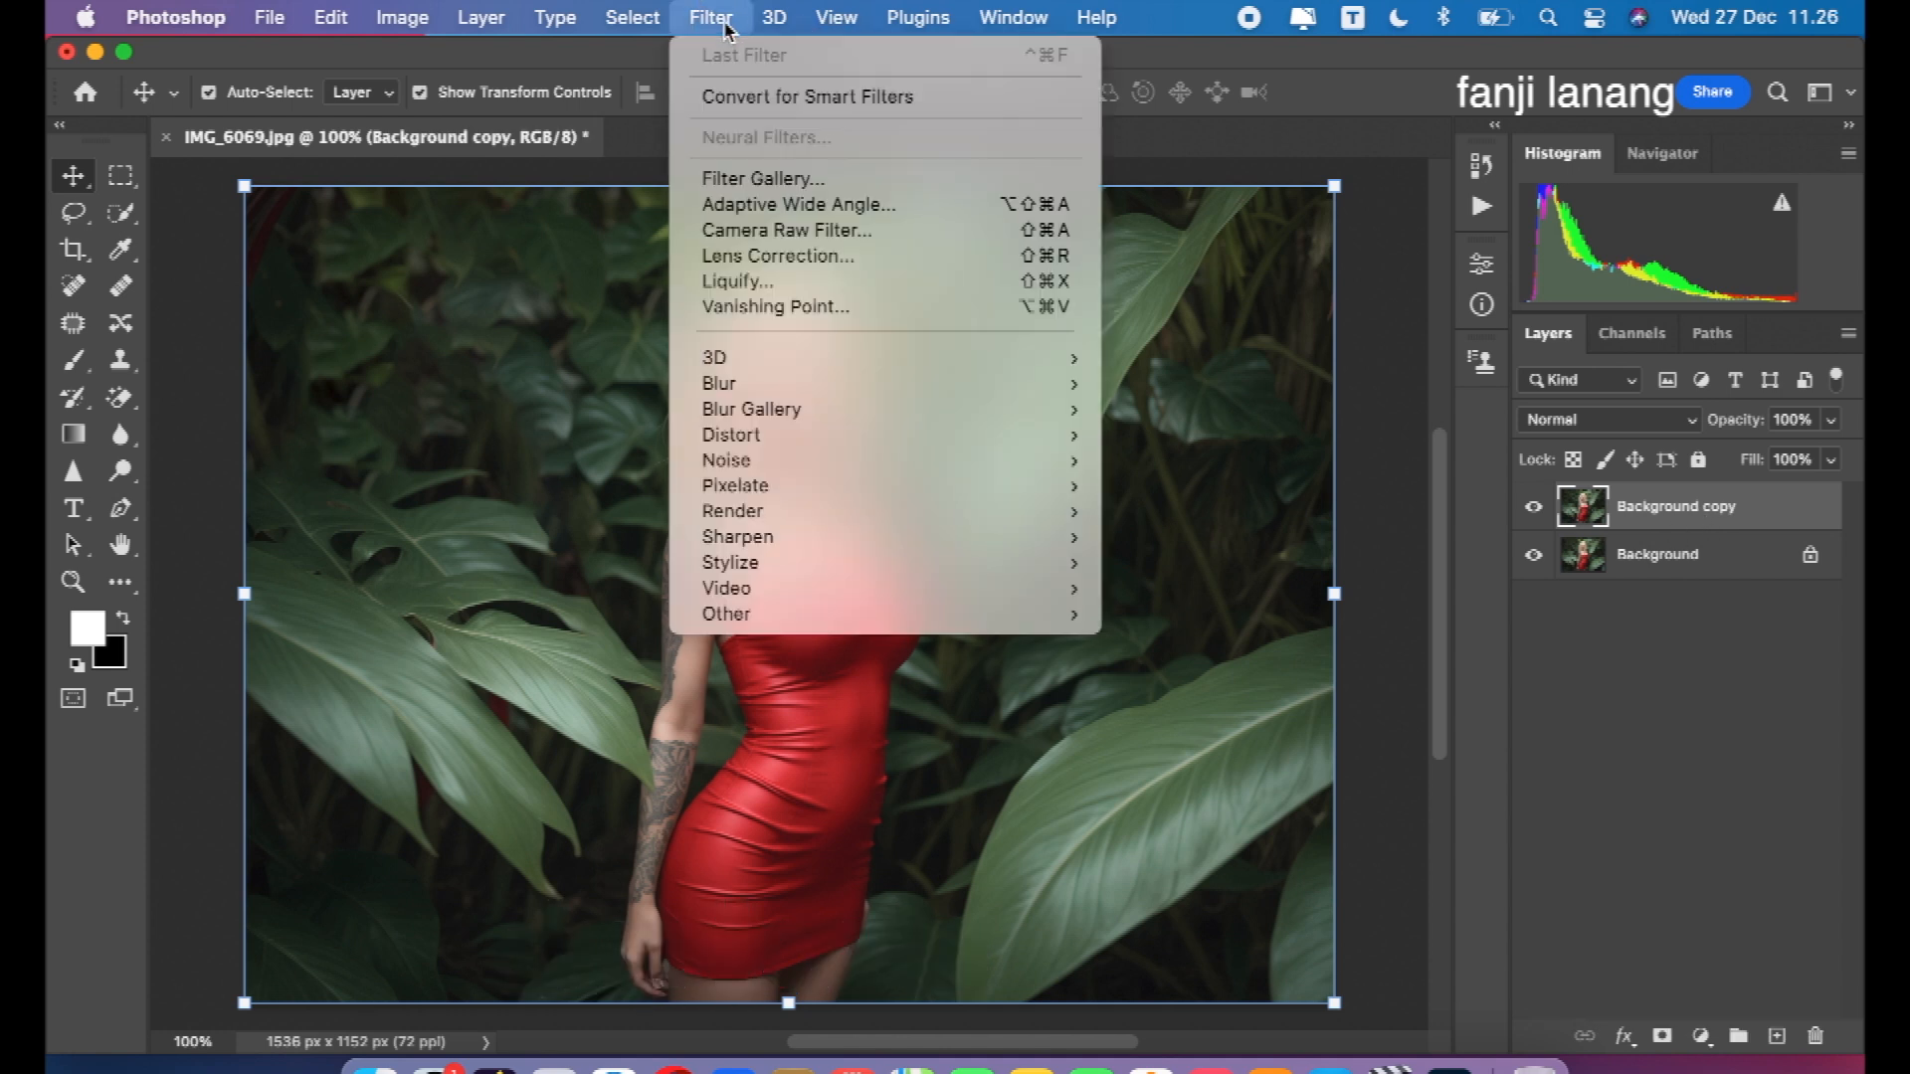
{"action": "left_click", "coordinate": [781, 230]}
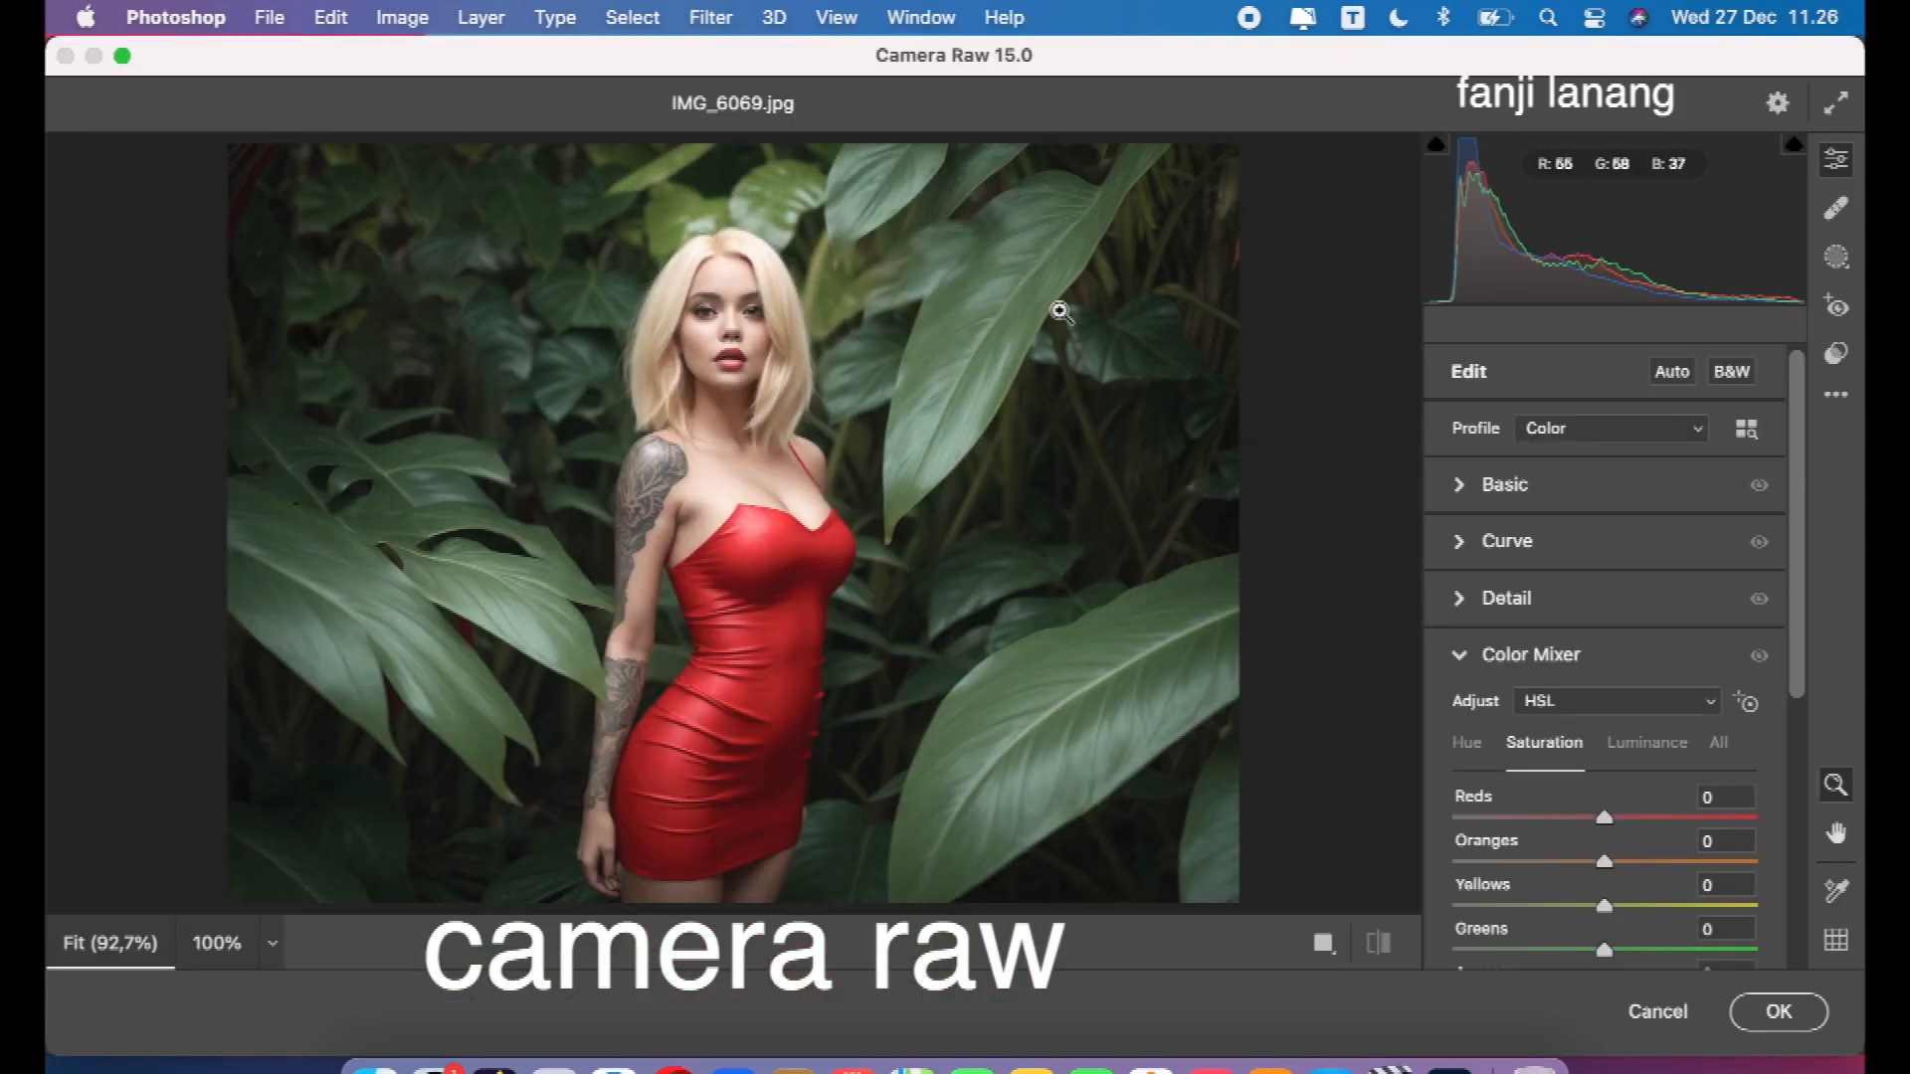
{"action": "left_click", "coordinate": [1462, 656]}
{"action": "left_click", "coordinate": [1471, 485]}
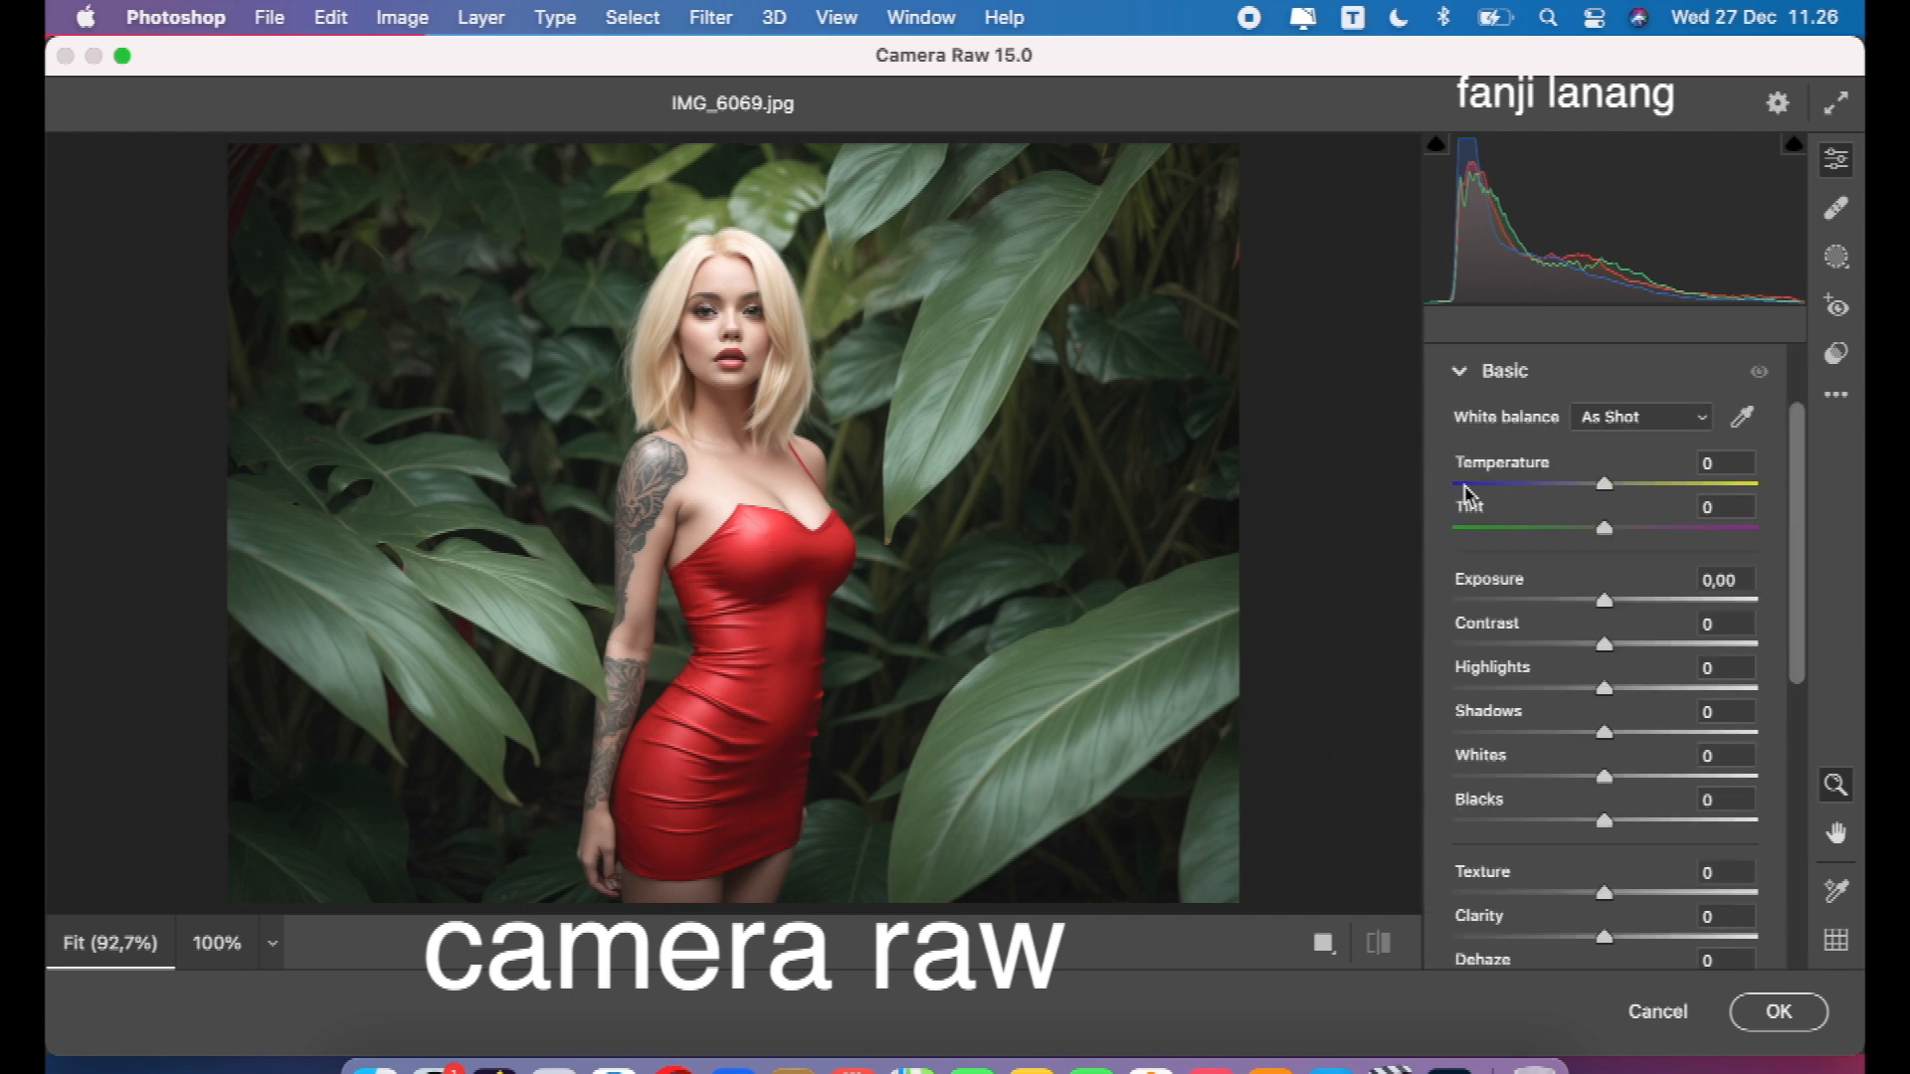
{"action": "left_click_drag", "start_coordinate": [1610, 600], "coordinate": [1570, 713]}
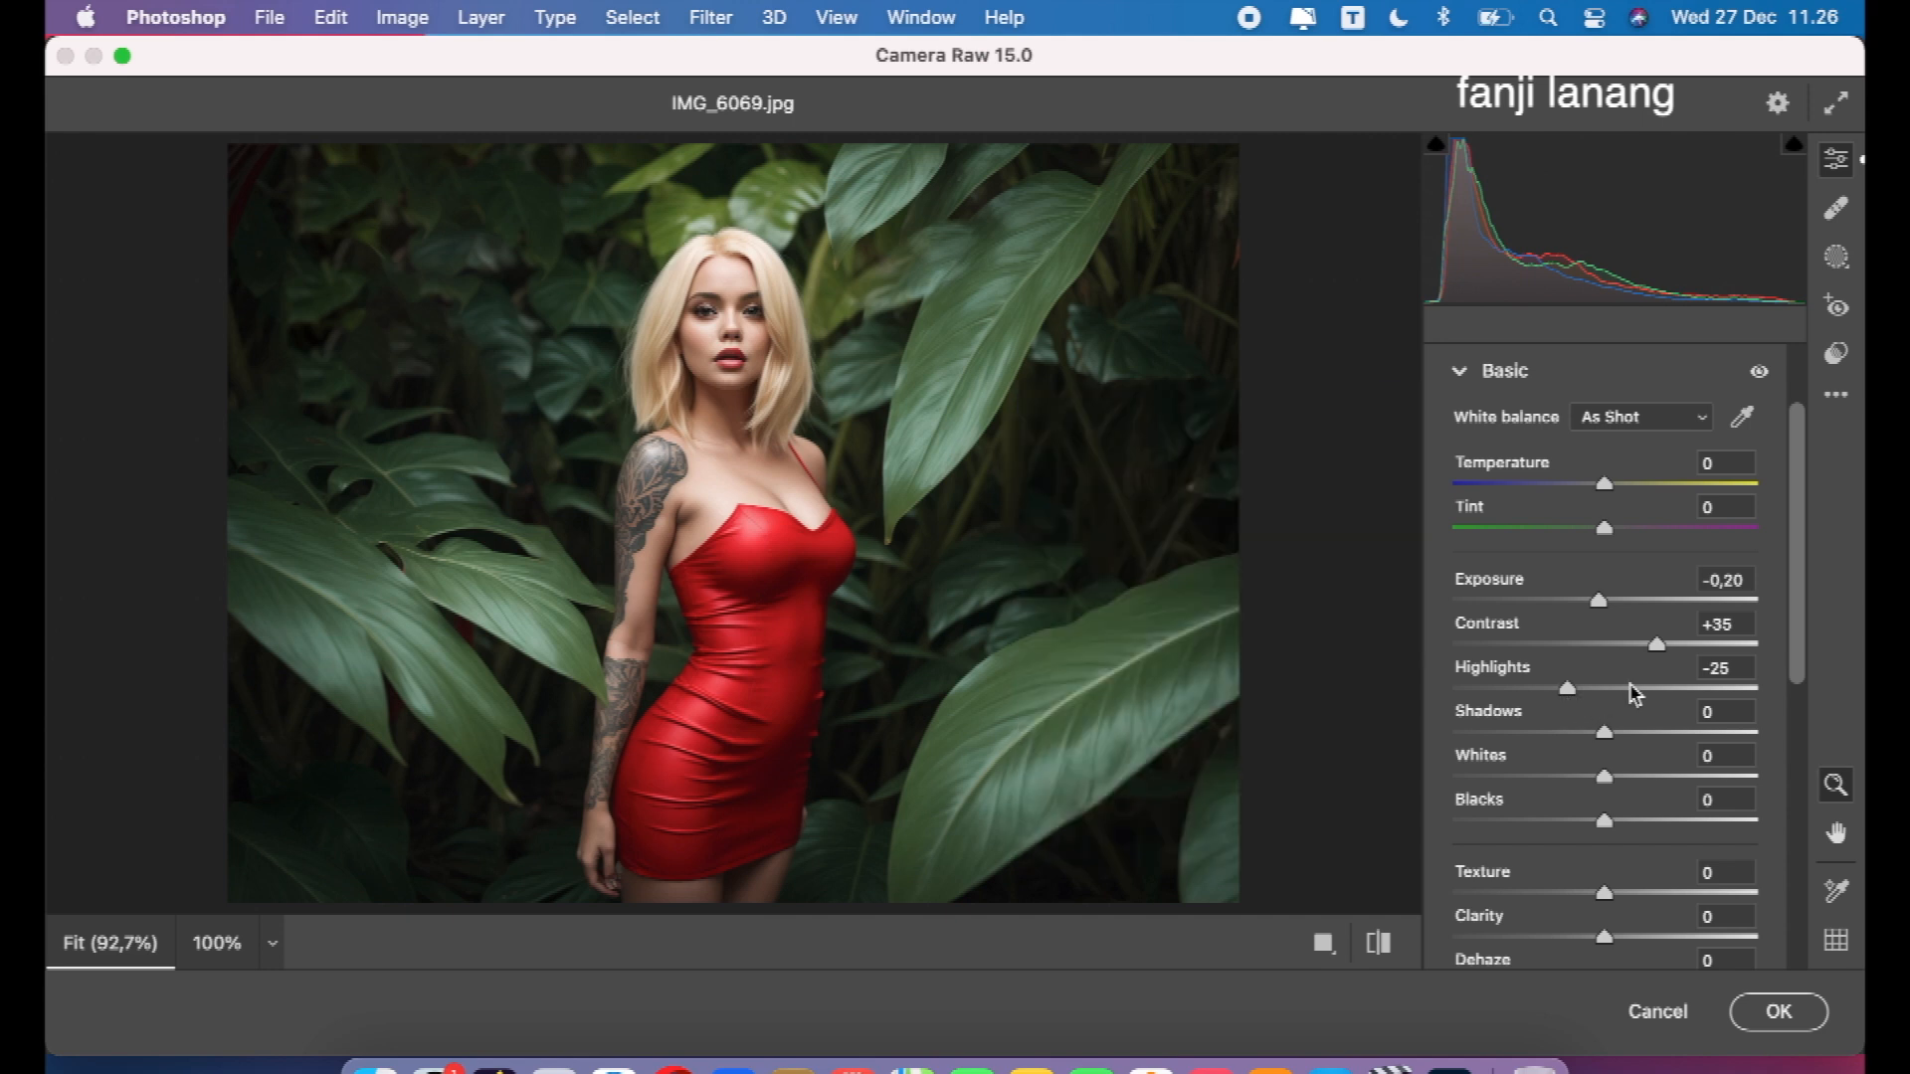
{"action": "left_click_drag", "start_coordinate": [1612, 736], "coordinate": [1563, 752]}
{"action": "left_click_drag", "start_coordinate": [1601, 821], "coordinate": [1583, 824]}
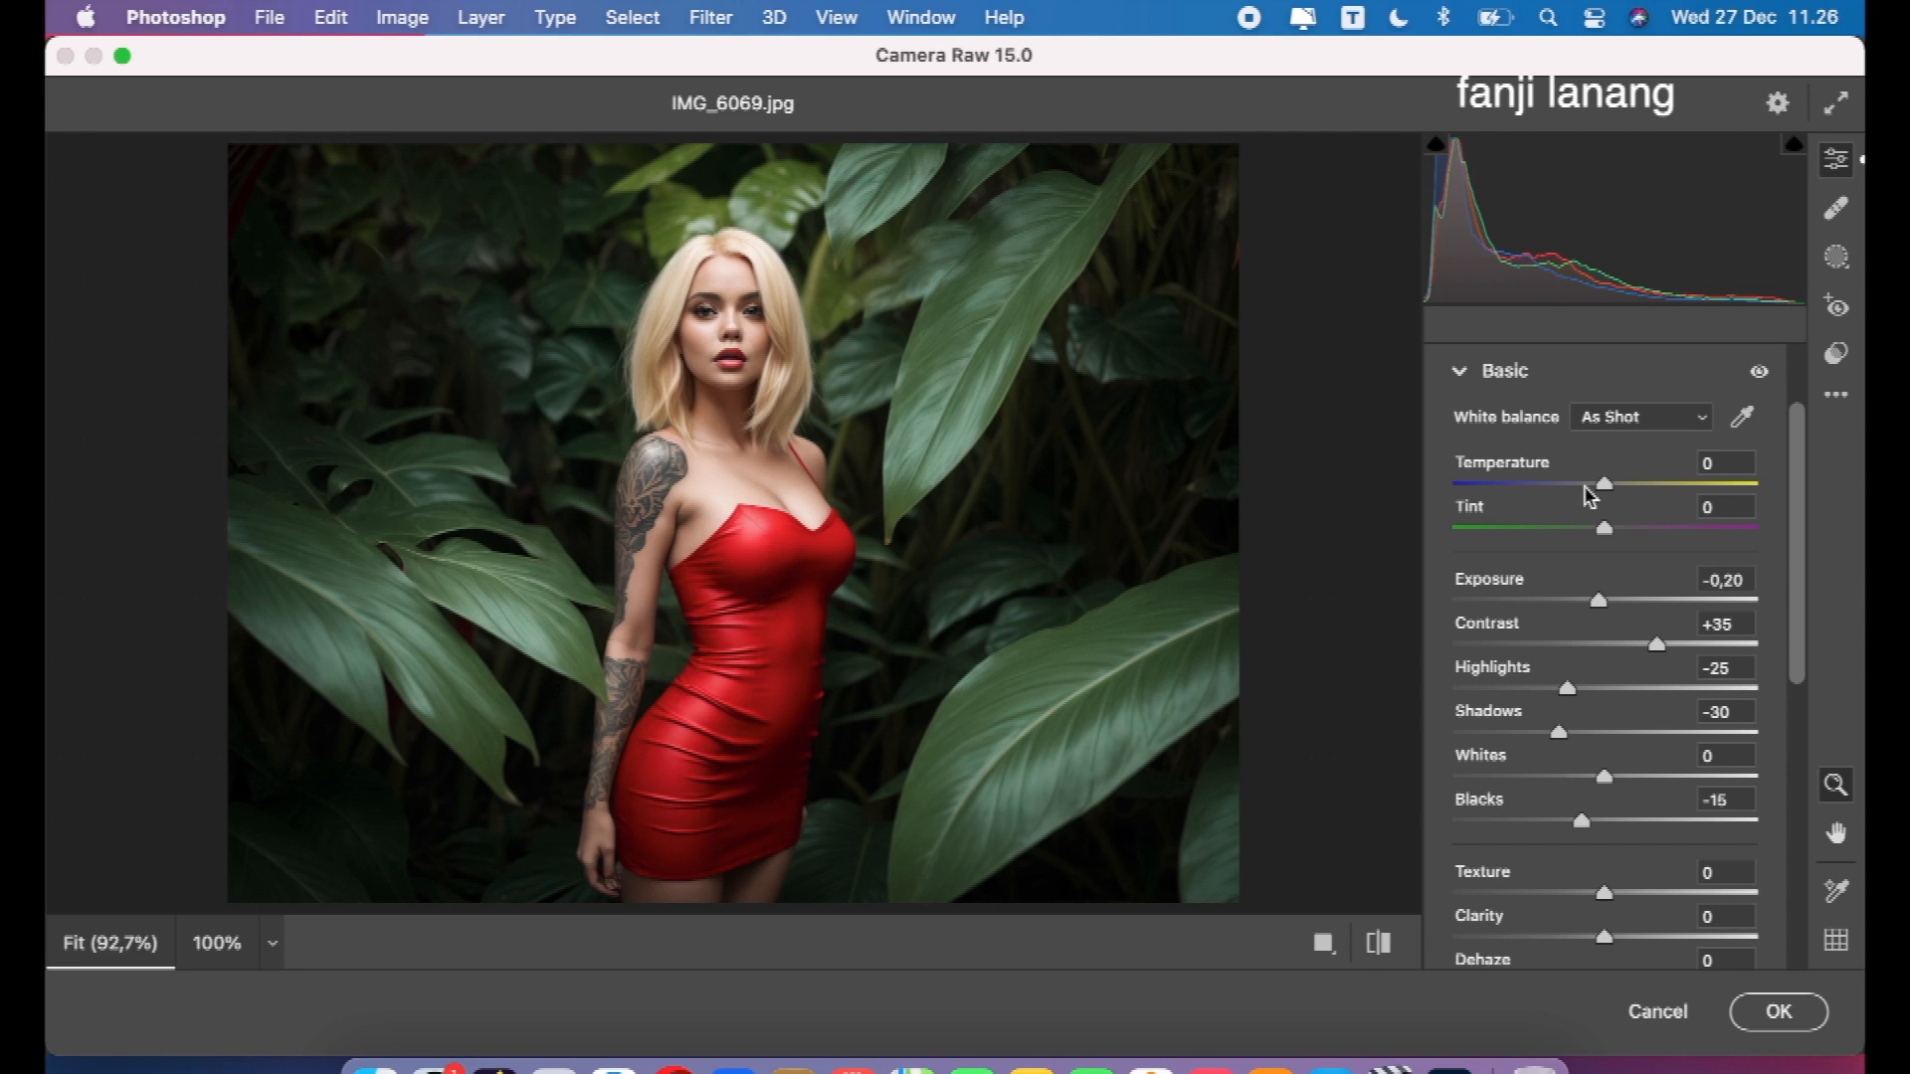
In the Color Mixer, set the Oranges saturation to -22 and the Oranges luminance to +33.
{"action": "left_click", "coordinate": [1459, 373]}
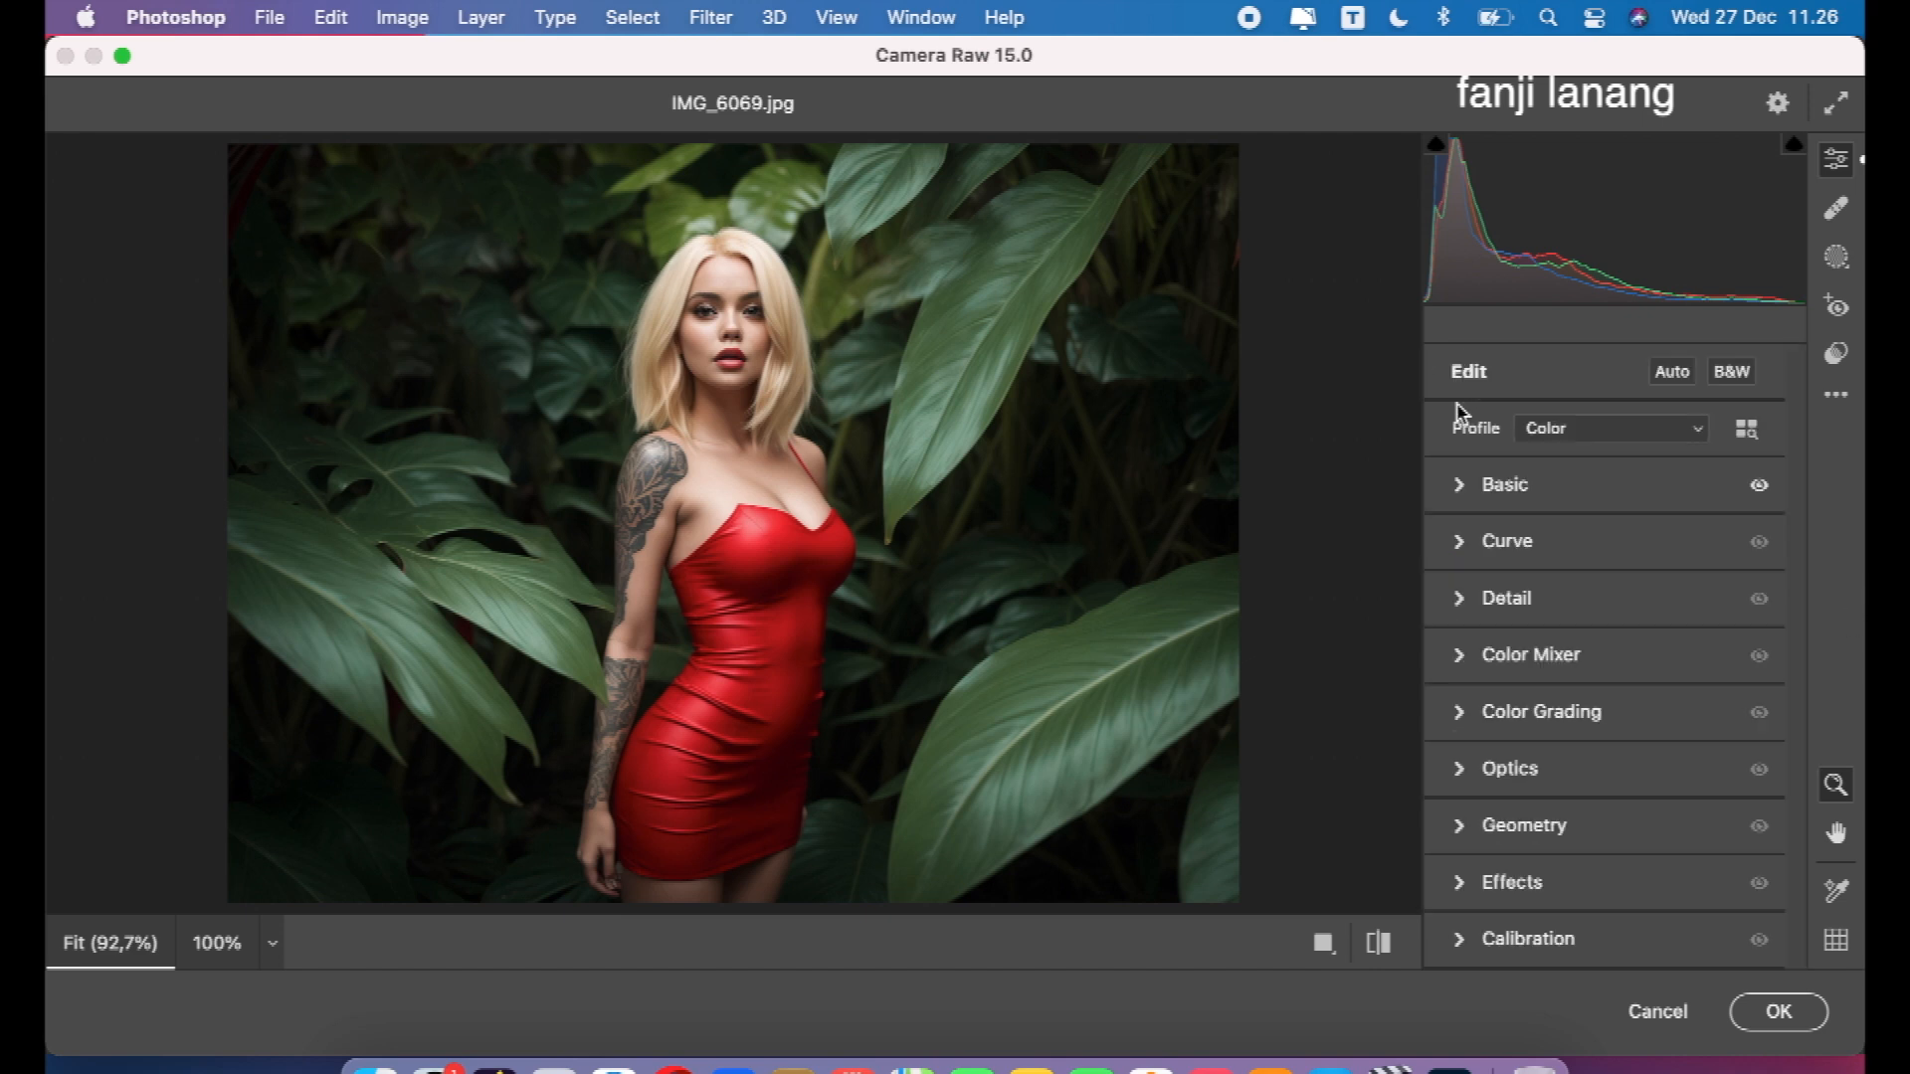
{"action": "left_click", "coordinate": [1459, 648]}
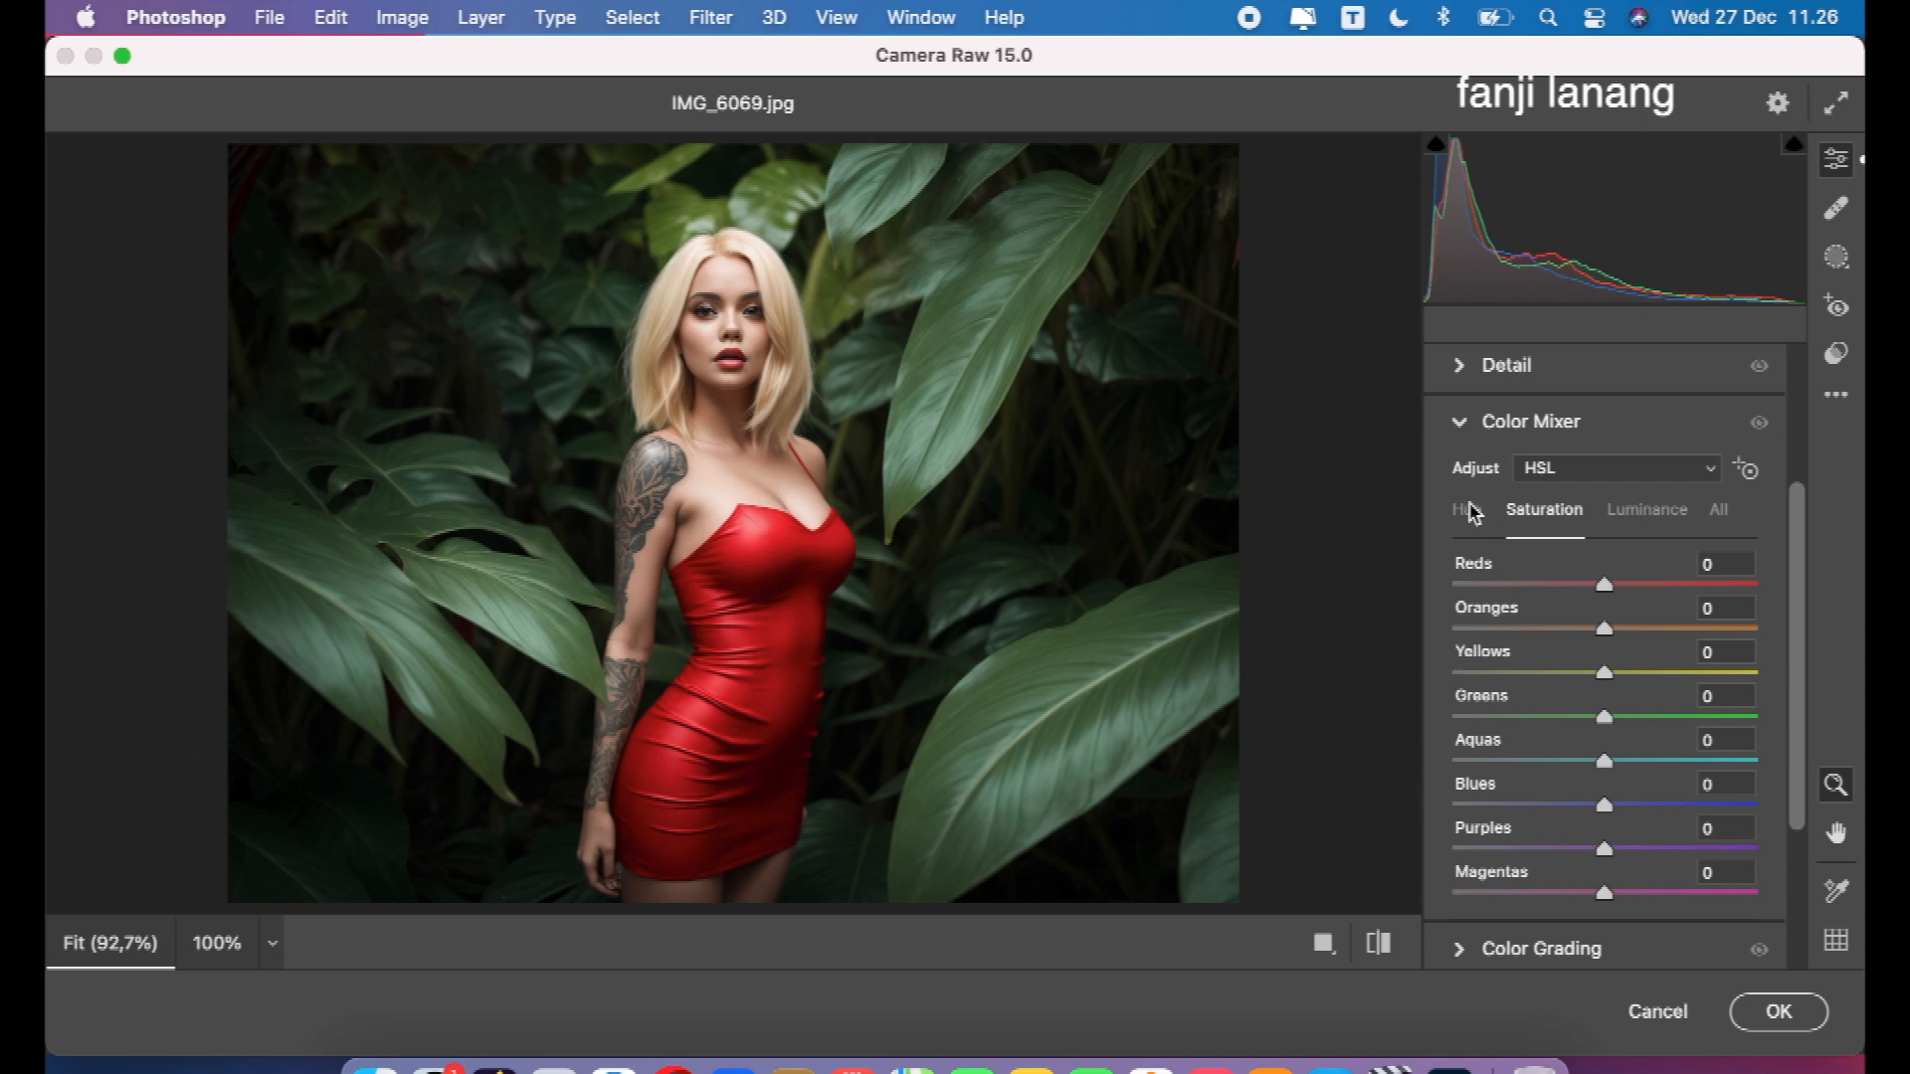
{"action": "left_click", "coordinate": [1579, 629]}
{"action": "left_click_drag", "start_coordinate": [1567, 630], "coordinate": [1574, 635]}
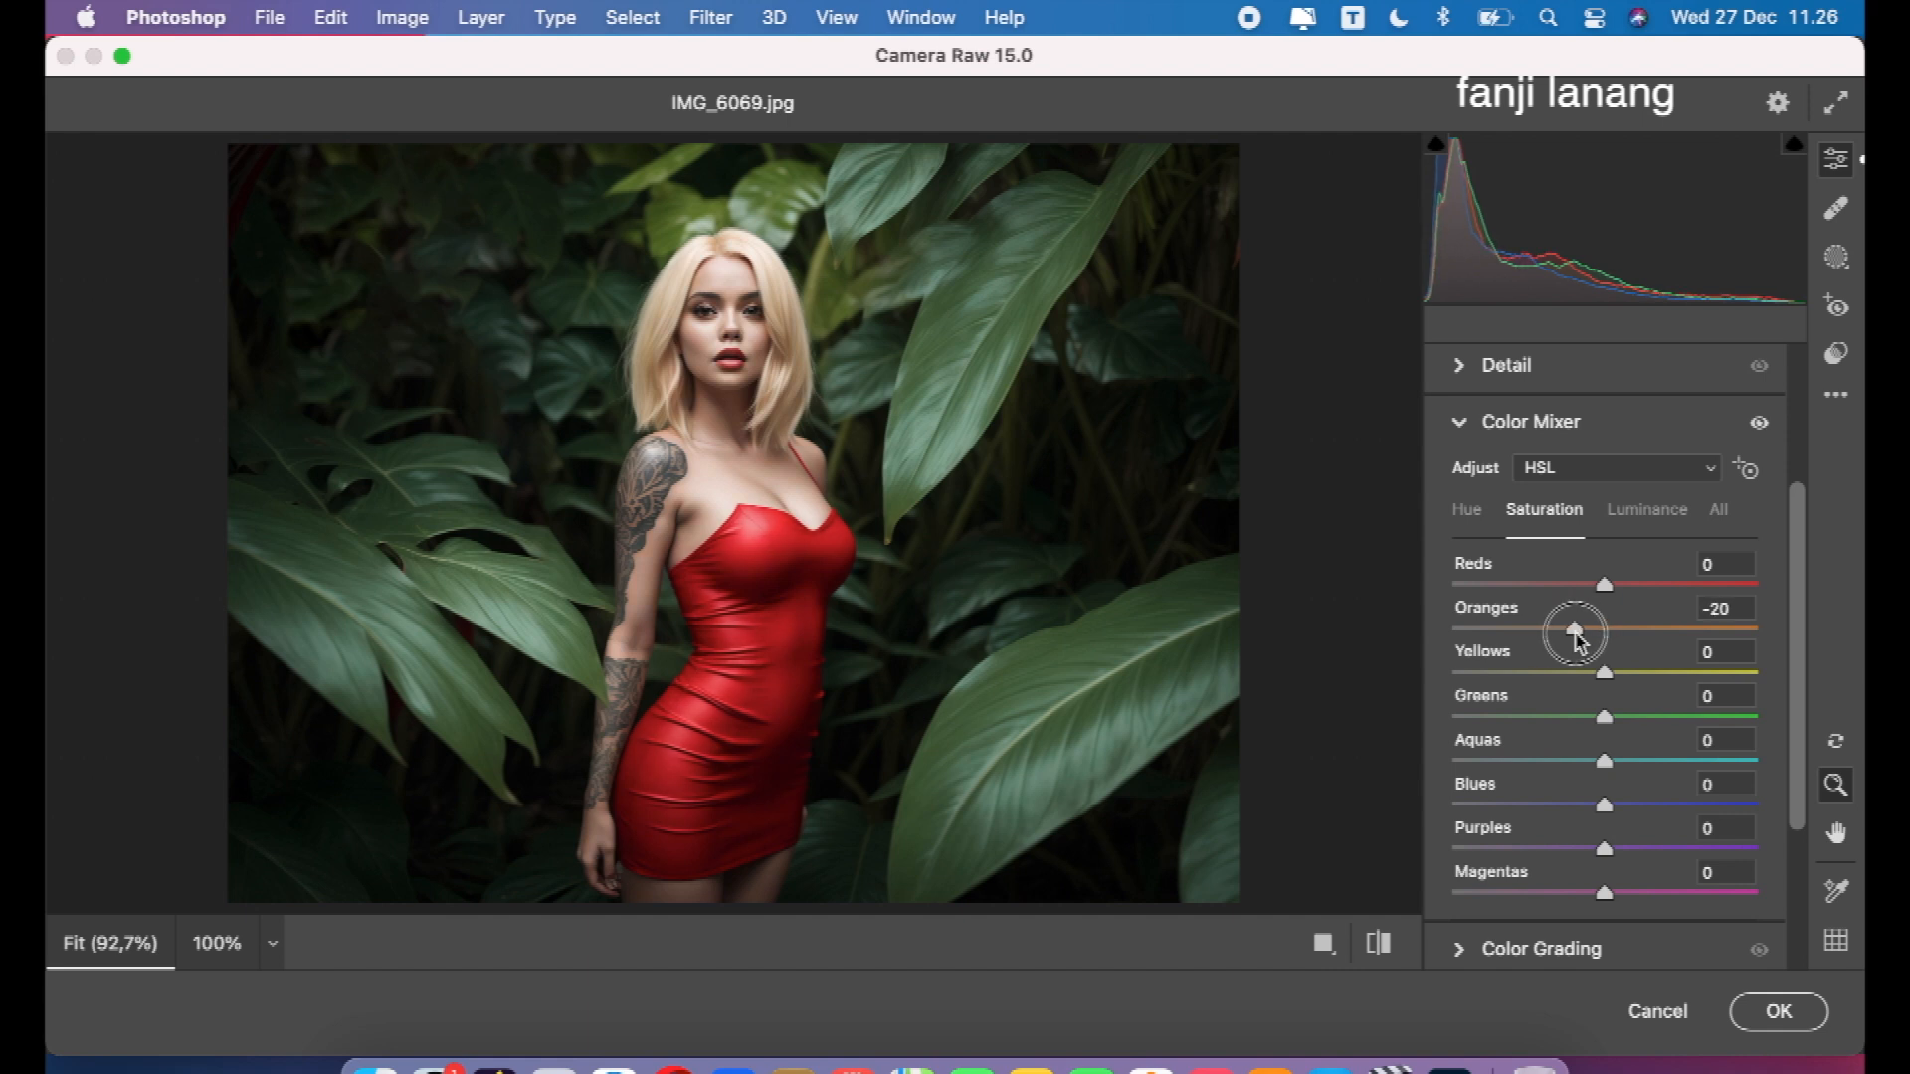
{"action": "left_click", "coordinate": [1643, 515]}
{"action": "left_click", "coordinate": [1640, 630]}
{"action": "left_click_drag", "start_coordinate": [1637, 628], "coordinate": [1656, 630]}
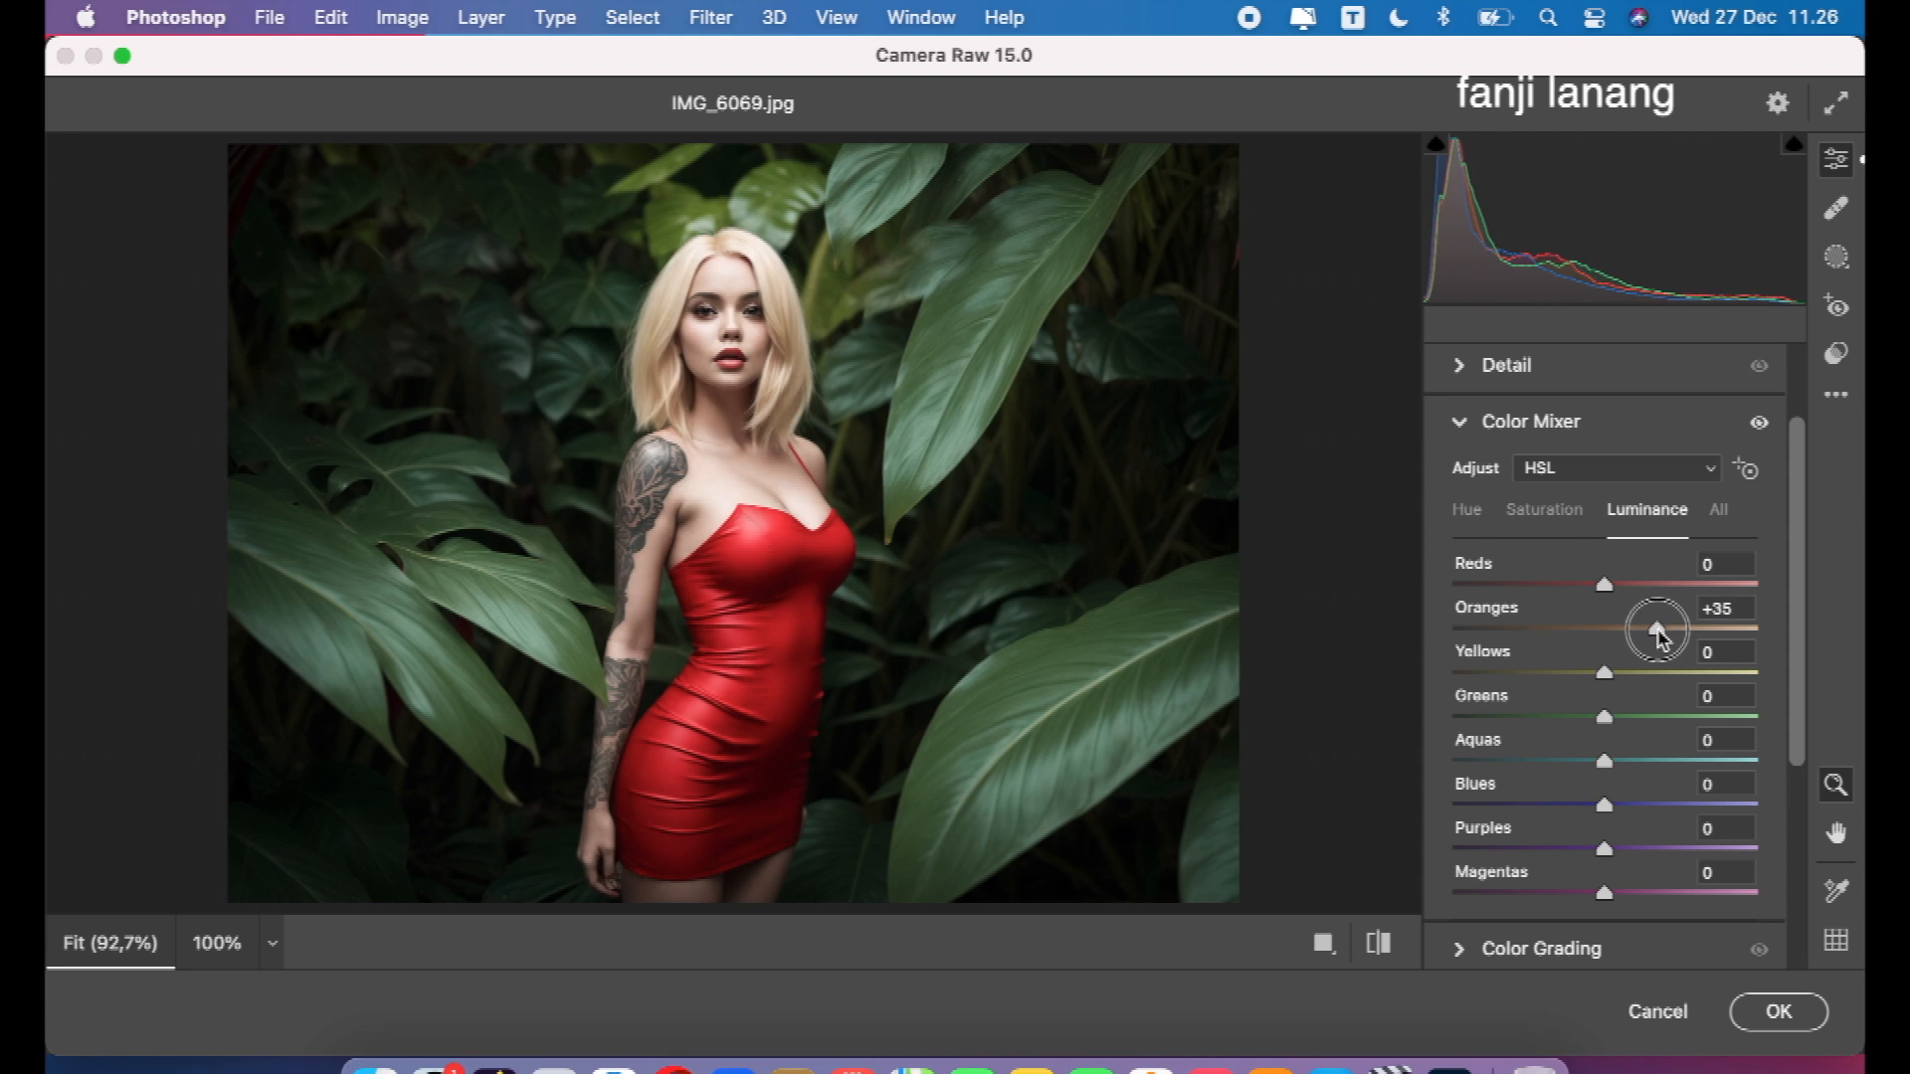
Set the Greens saturation to -41 and the Greens luminance to -100 in the Color Mixer.
{"action": "left_click", "coordinate": [1529, 513]}
{"action": "left_click_drag", "start_coordinate": [1557, 716], "coordinate": [1544, 806]}
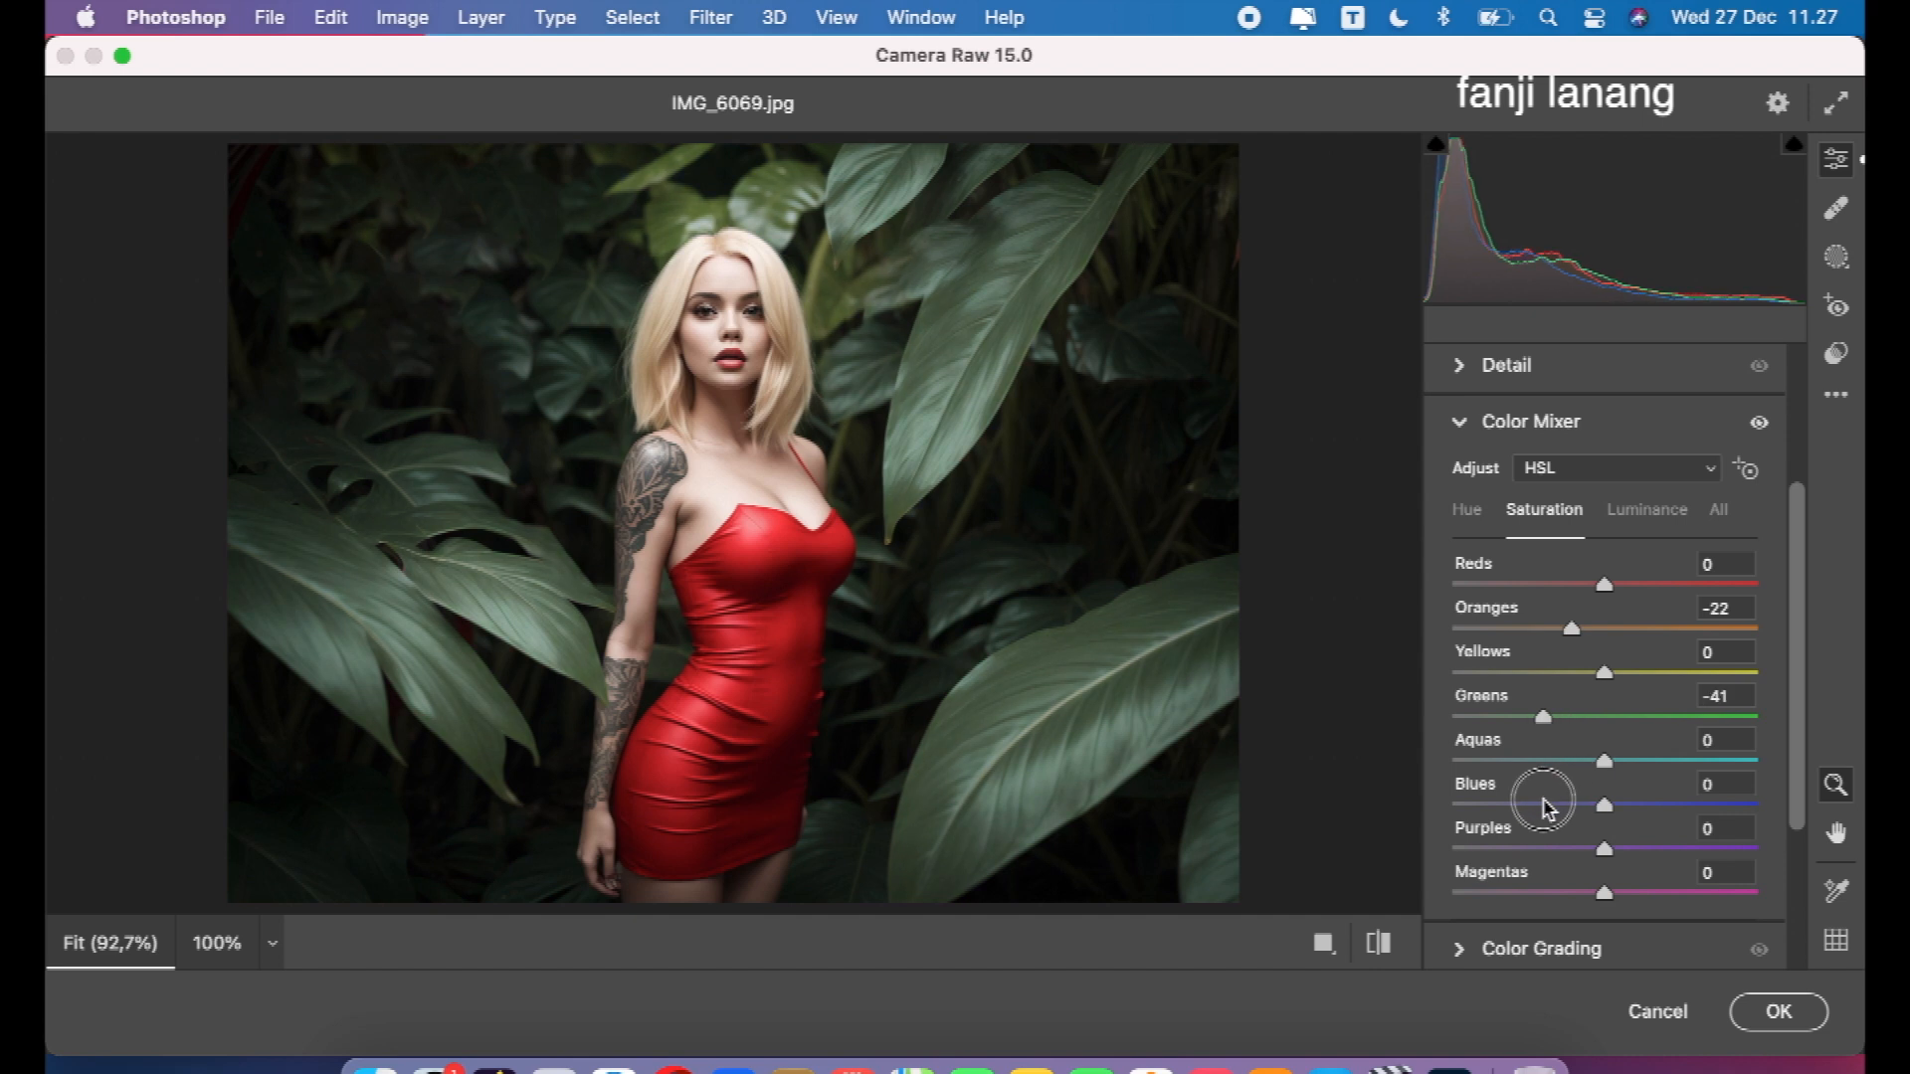
{"action": "left_click", "coordinate": [1659, 510]}
{"action": "left_click", "coordinate": [1606, 717]}
{"action": "left_click_drag", "start_coordinate": [1606, 717], "coordinate": [1441, 750]}
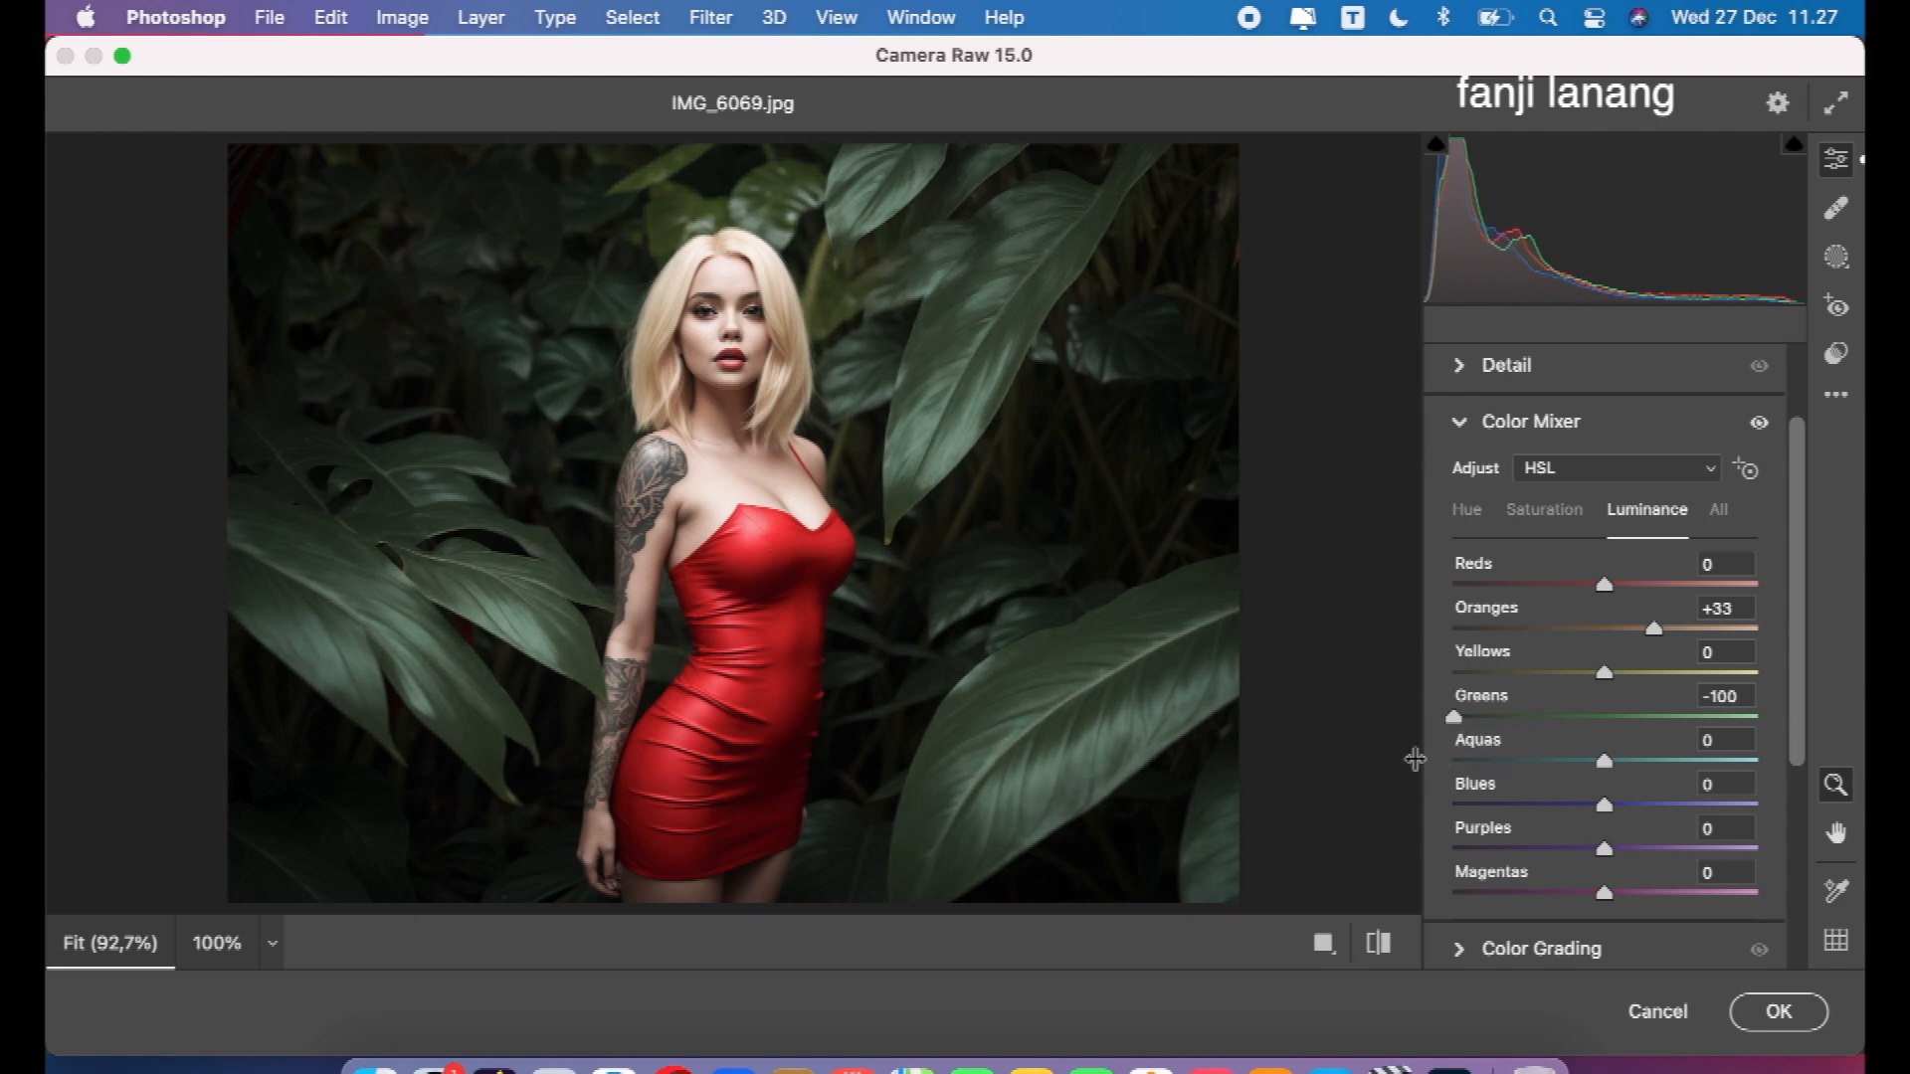
Lower the Greens saturation slightly further and set the Greens hue to +75.
{"action": "left_click", "coordinate": [1543, 509]}
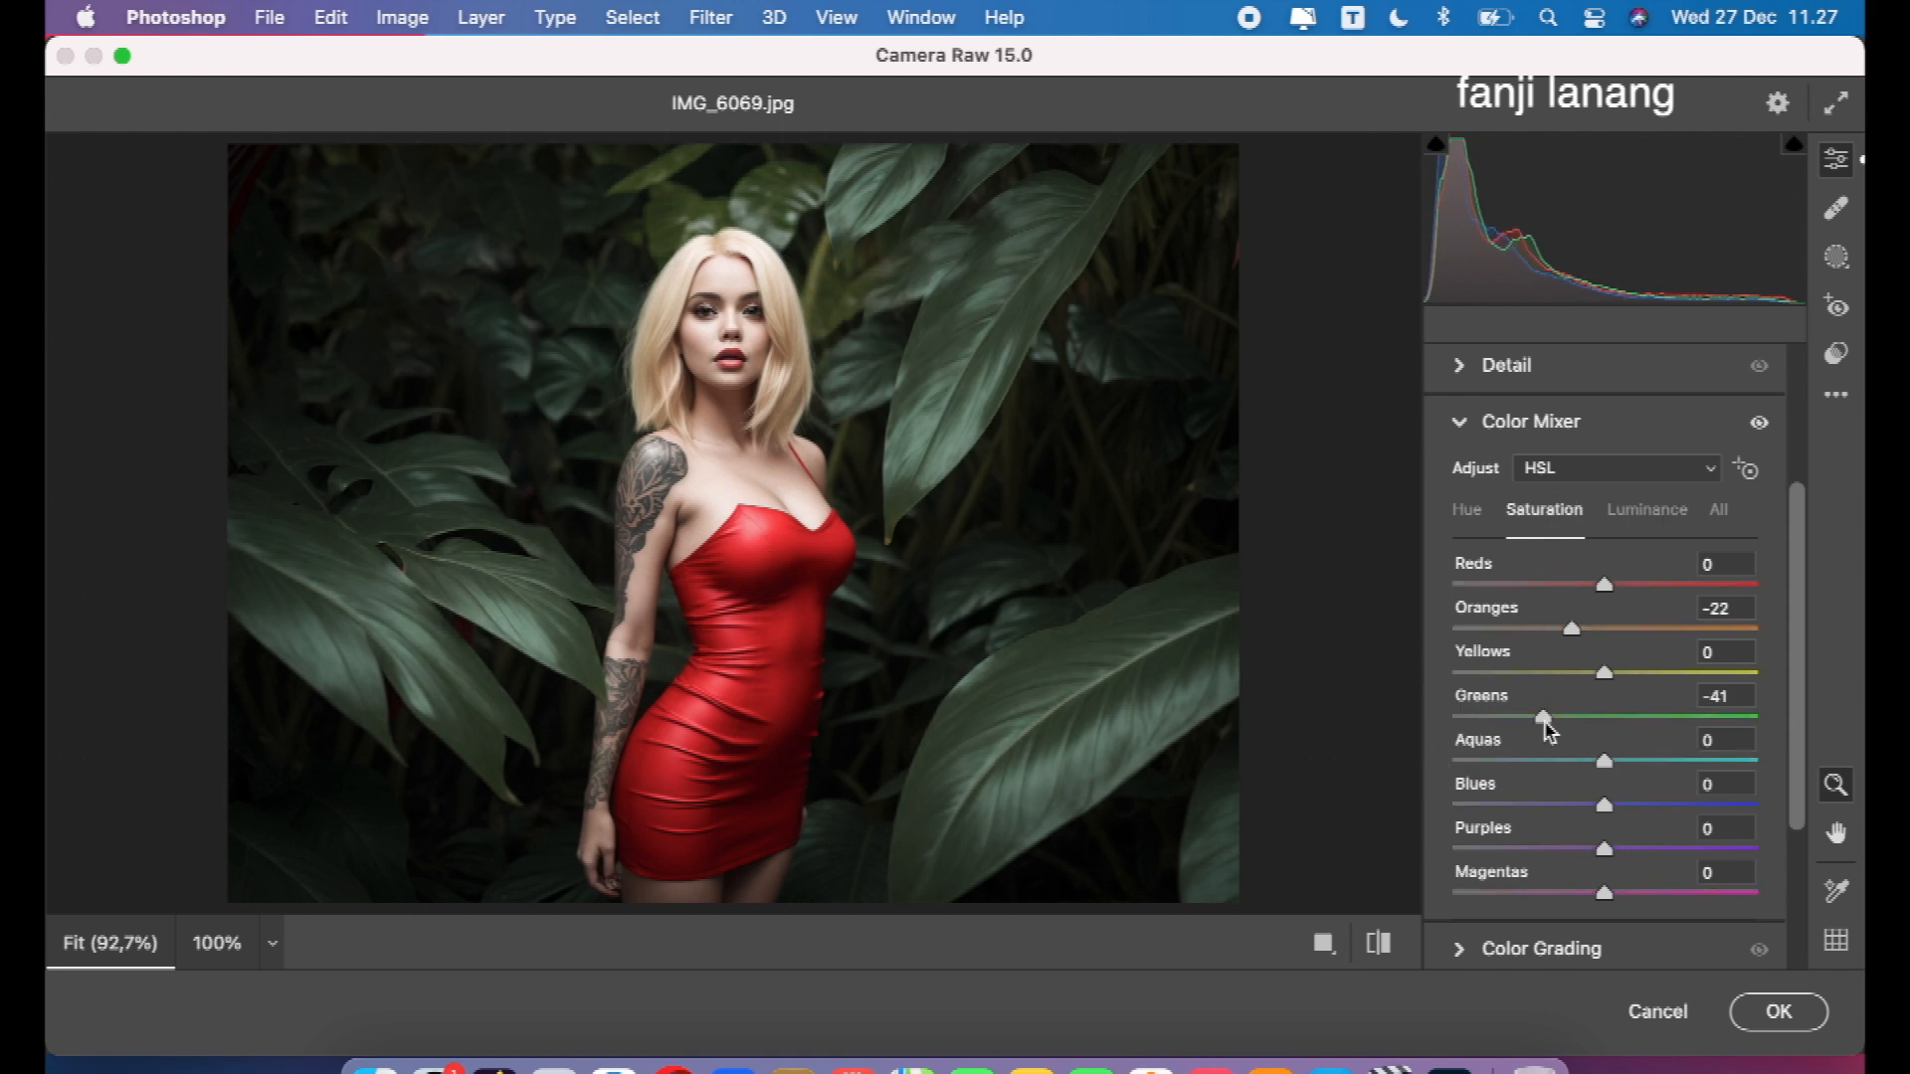
{"action": "left_click_drag", "start_coordinate": [1533, 725], "coordinate": [1522, 729]}
{"action": "left_click", "coordinate": [1466, 509]}
{"action": "left_click_drag", "start_coordinate": [1603, 718], "coordinate": [1724, 781]}
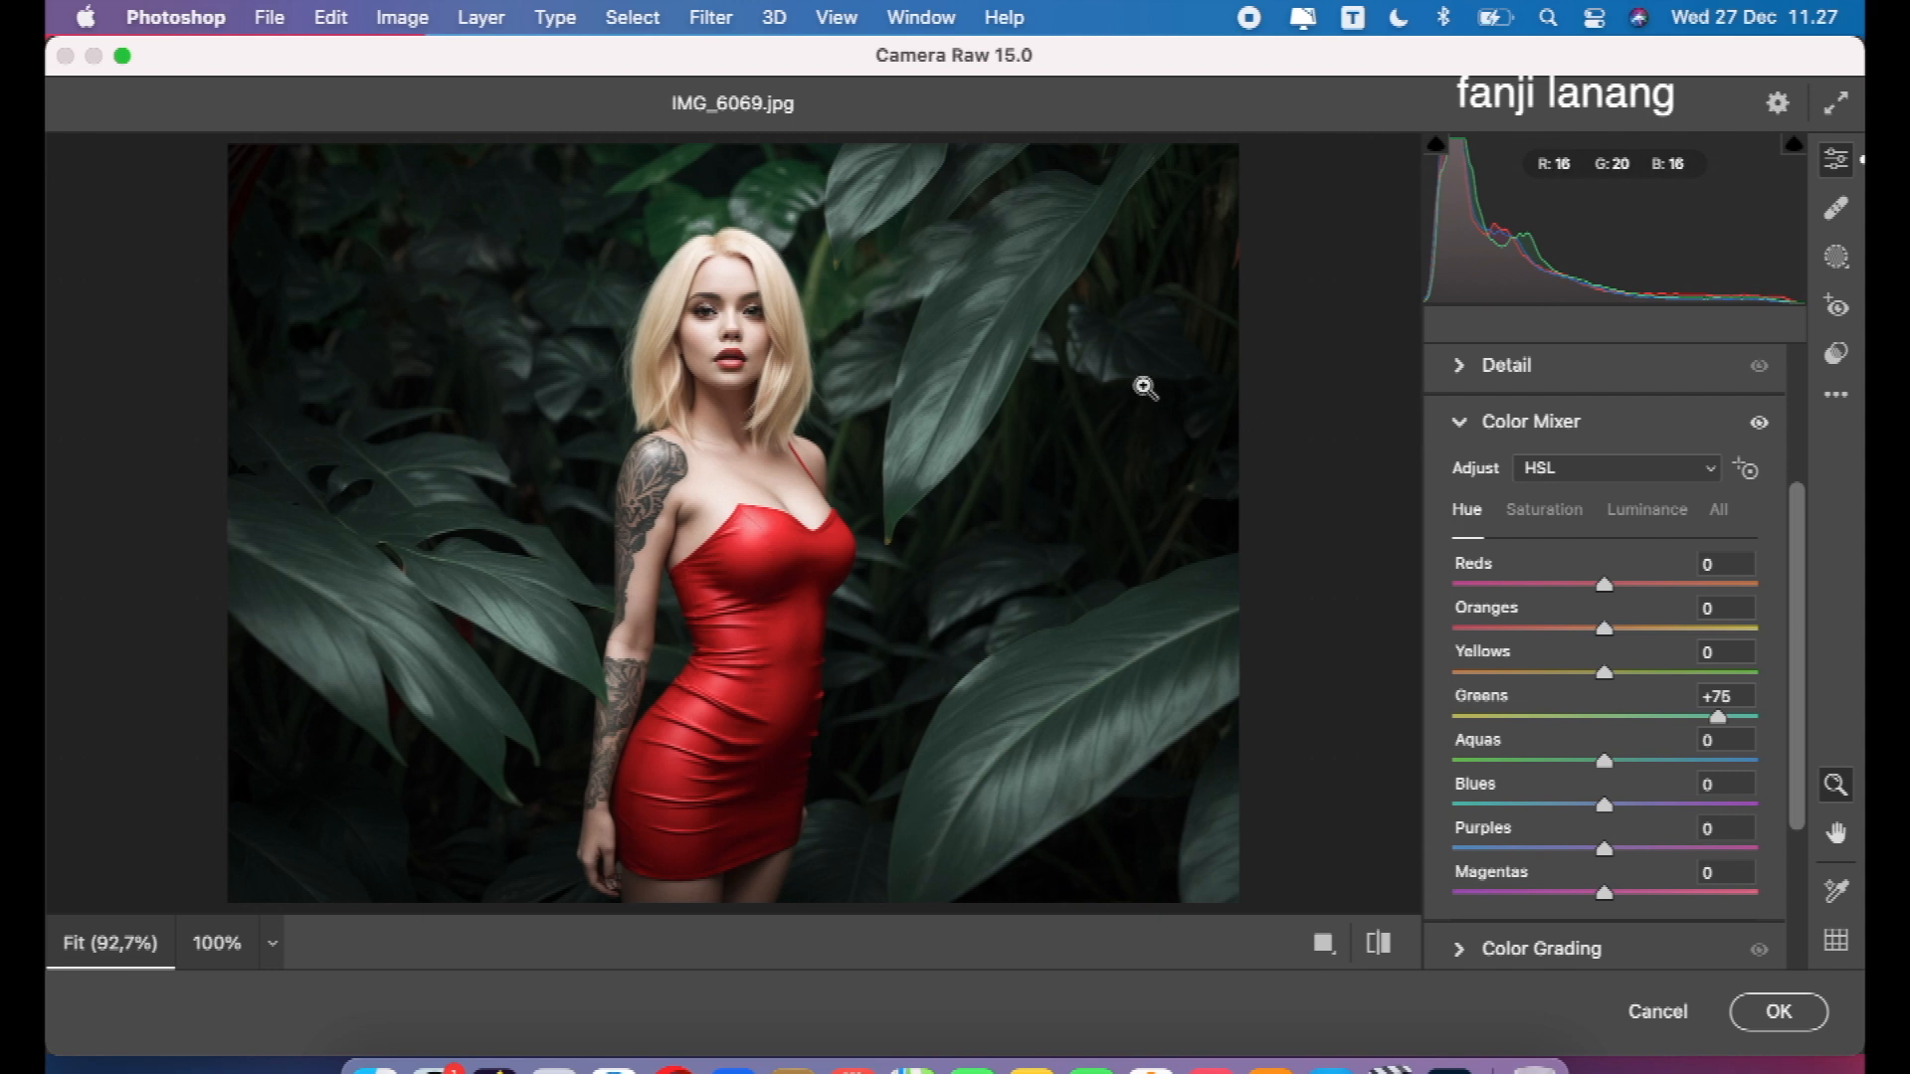
Set the luminance of both Reds and Yellows to -25, comparing the photo with its default settings in between.
{"action": "left_click", "coordinate": [1636, 512]}
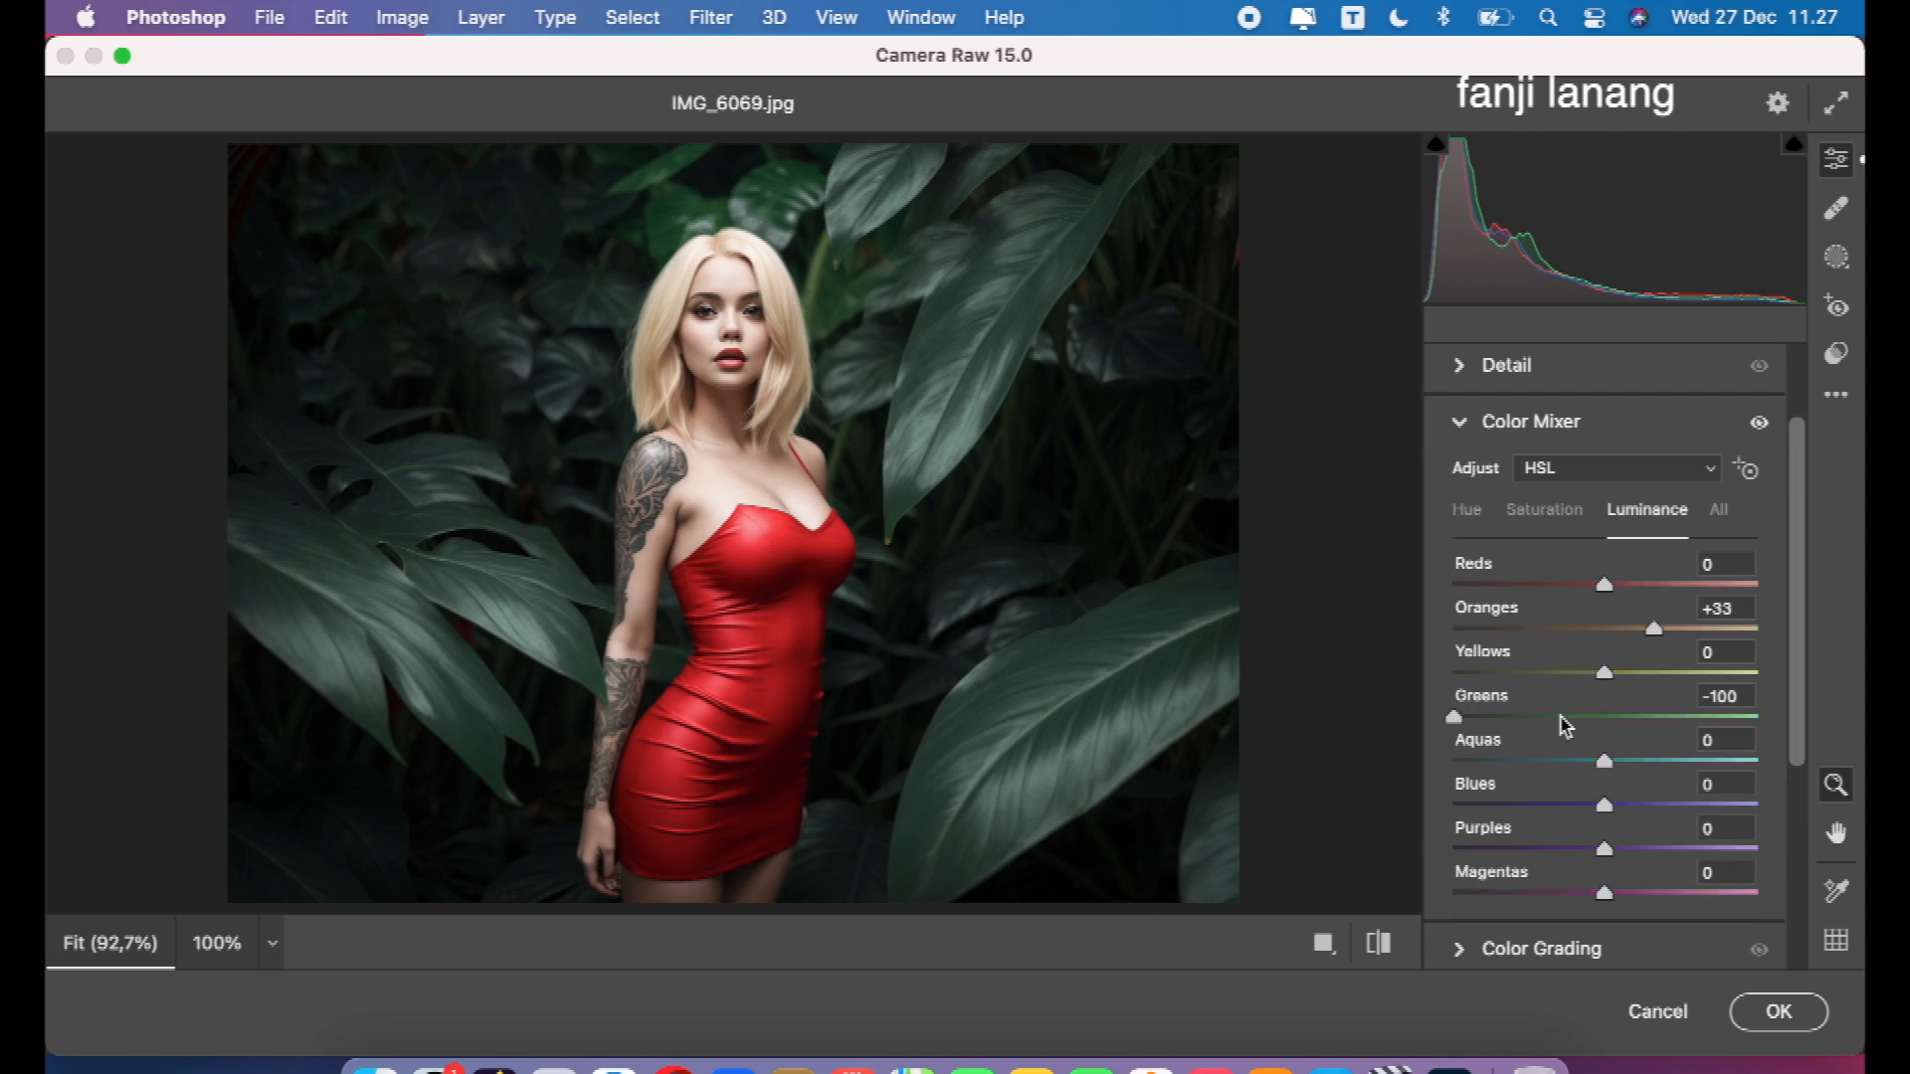
{"action": "mouse_move", "coordinate": [1587, 589]}
{"action": "left_mouse_down"}
{"action": "mouse_move", "coordinate": [1557, 593]}
{"action": "mouse_move", "coordinate": [1570, 611]}
{"action": "left_mouse_up"}
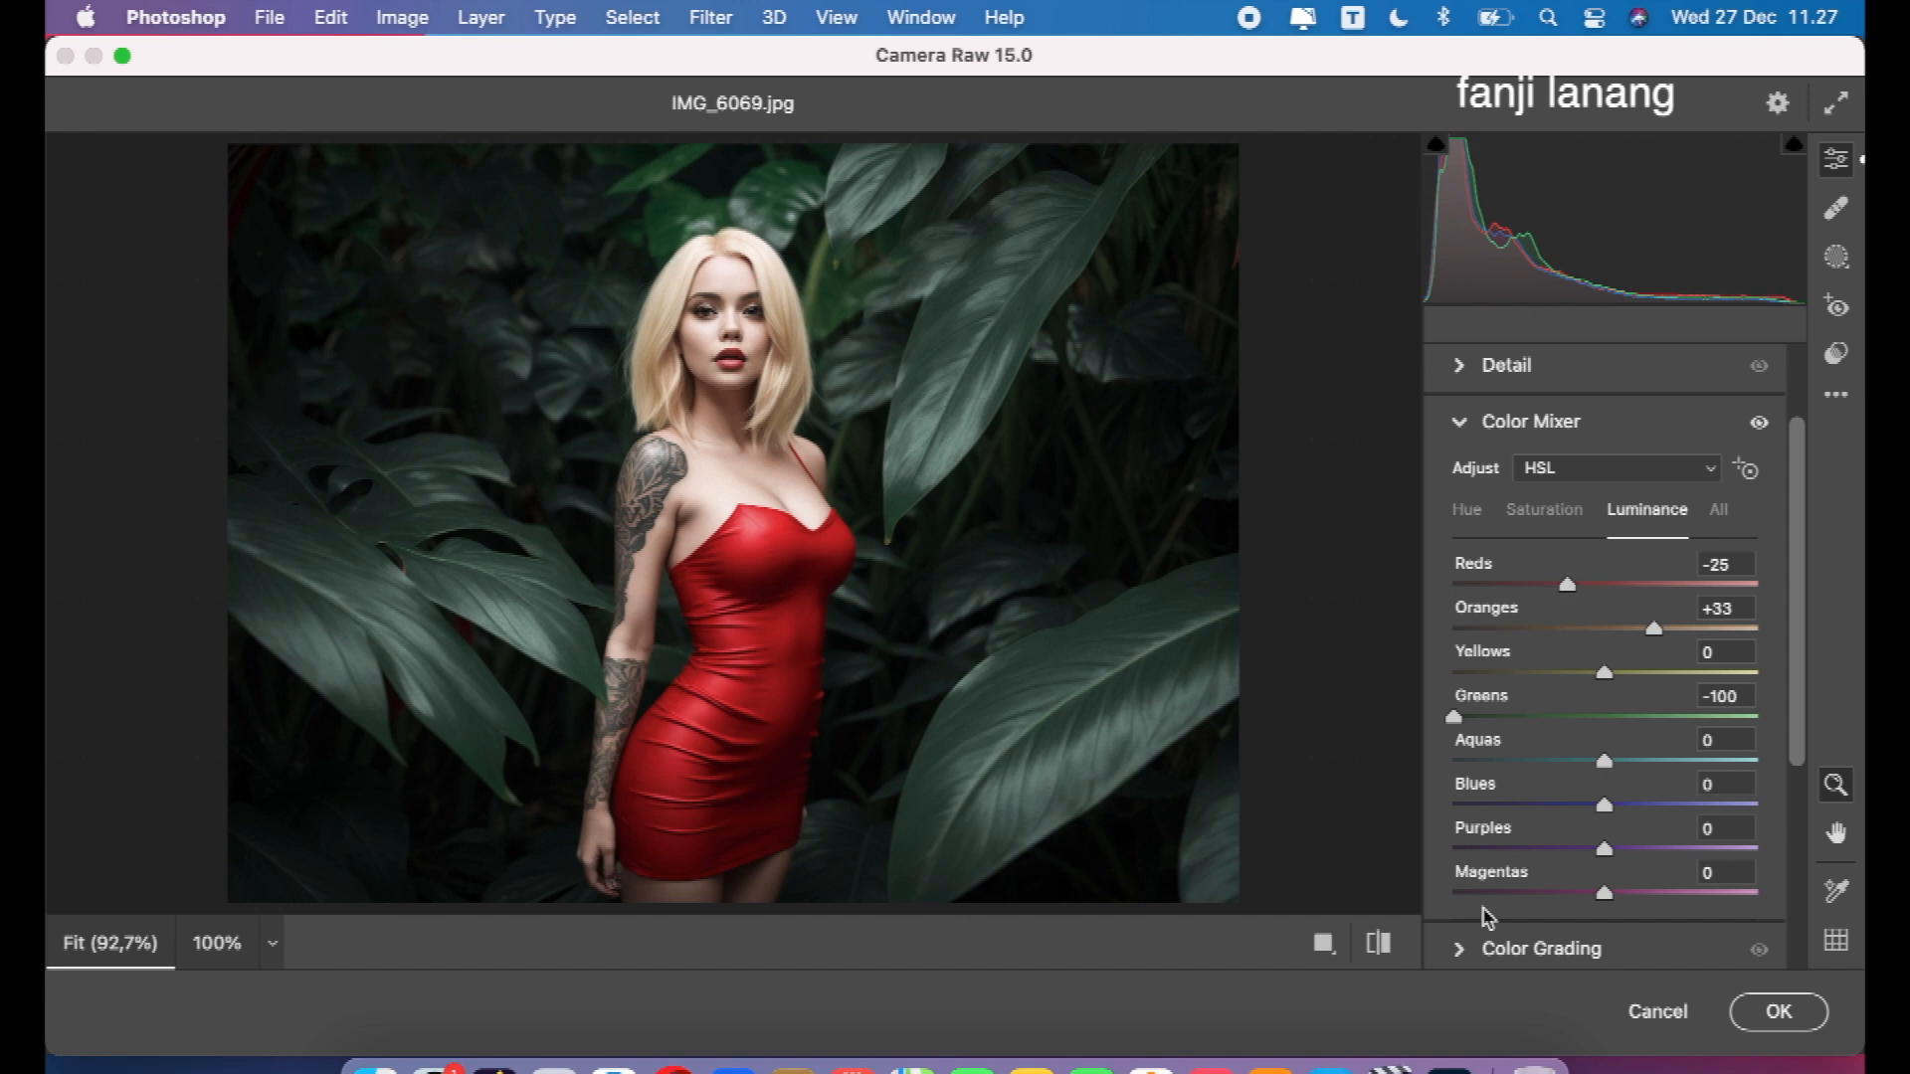
{"action": "left_click", "coordinate": [1383, 943]}
{"action": "left_click", "coordinate": [1383, 942]}
{"action": "left_click", "coordinate": [1383, 942]}
{"action": "left_click", "coordinate": [1382, 943]}
{"action": "mouse_move", "coordinate": [1578, 674]}
{"action": "left_mouse_down"}
{"action": "mouse_move", "coordinate": [1546, 682]}
{"action": "mouse_move", "coordinate": [1696, 689]}
{"action": "mouse_move", "coordinate": [1567, 733]}
{"action": "mouse_move", "coordinate": [1566, 672]}
{"action": "left_mouse_up"}
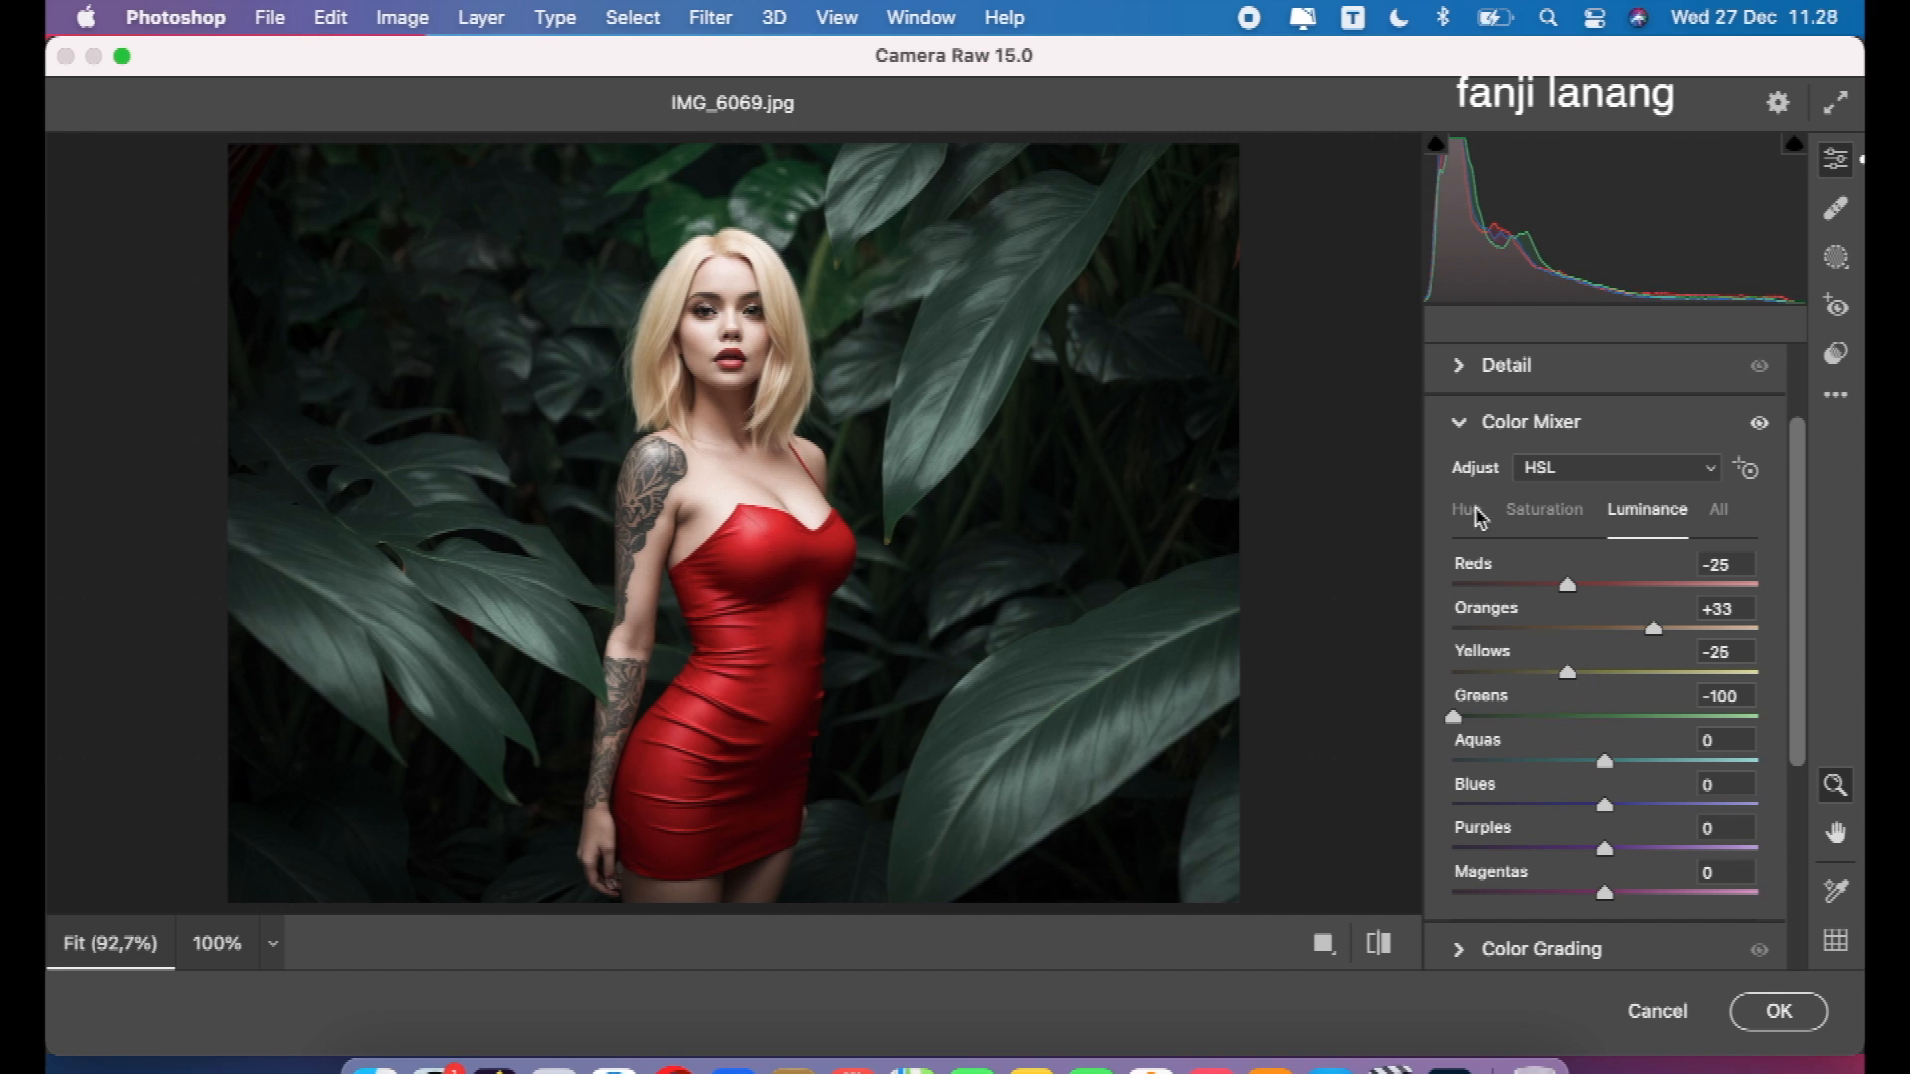
Set the Color Mixer hue to +1 for Oranges, -15 for Yellows and -35 for Aquas.
{"action": "left_click", "coordinate": [1468, 510]}
{"action": "mouse_move", "coordinate": [1604, 679]}
{"action": "left_mouse_down"}
{"action": "mouse_move", "coordinate": [1560, 673]}
{"action": "mouse_move", "coordinate": [1628, 670]}
{"action": "mouse_move", "coordinate": [1565, 686]}
{"action": "mouse_move", "coordinate": [1650, 627]}
{"action": "mouse_move", "coordinate": [1591, 647]}
{"action": "mouse_move", "coordinate": [1611, 660]}
{"action": "left_mouse_up"}
{"action": "left_click_drag", "start_coordinate": [1605, 762], "coordinate": [1751, 764]}
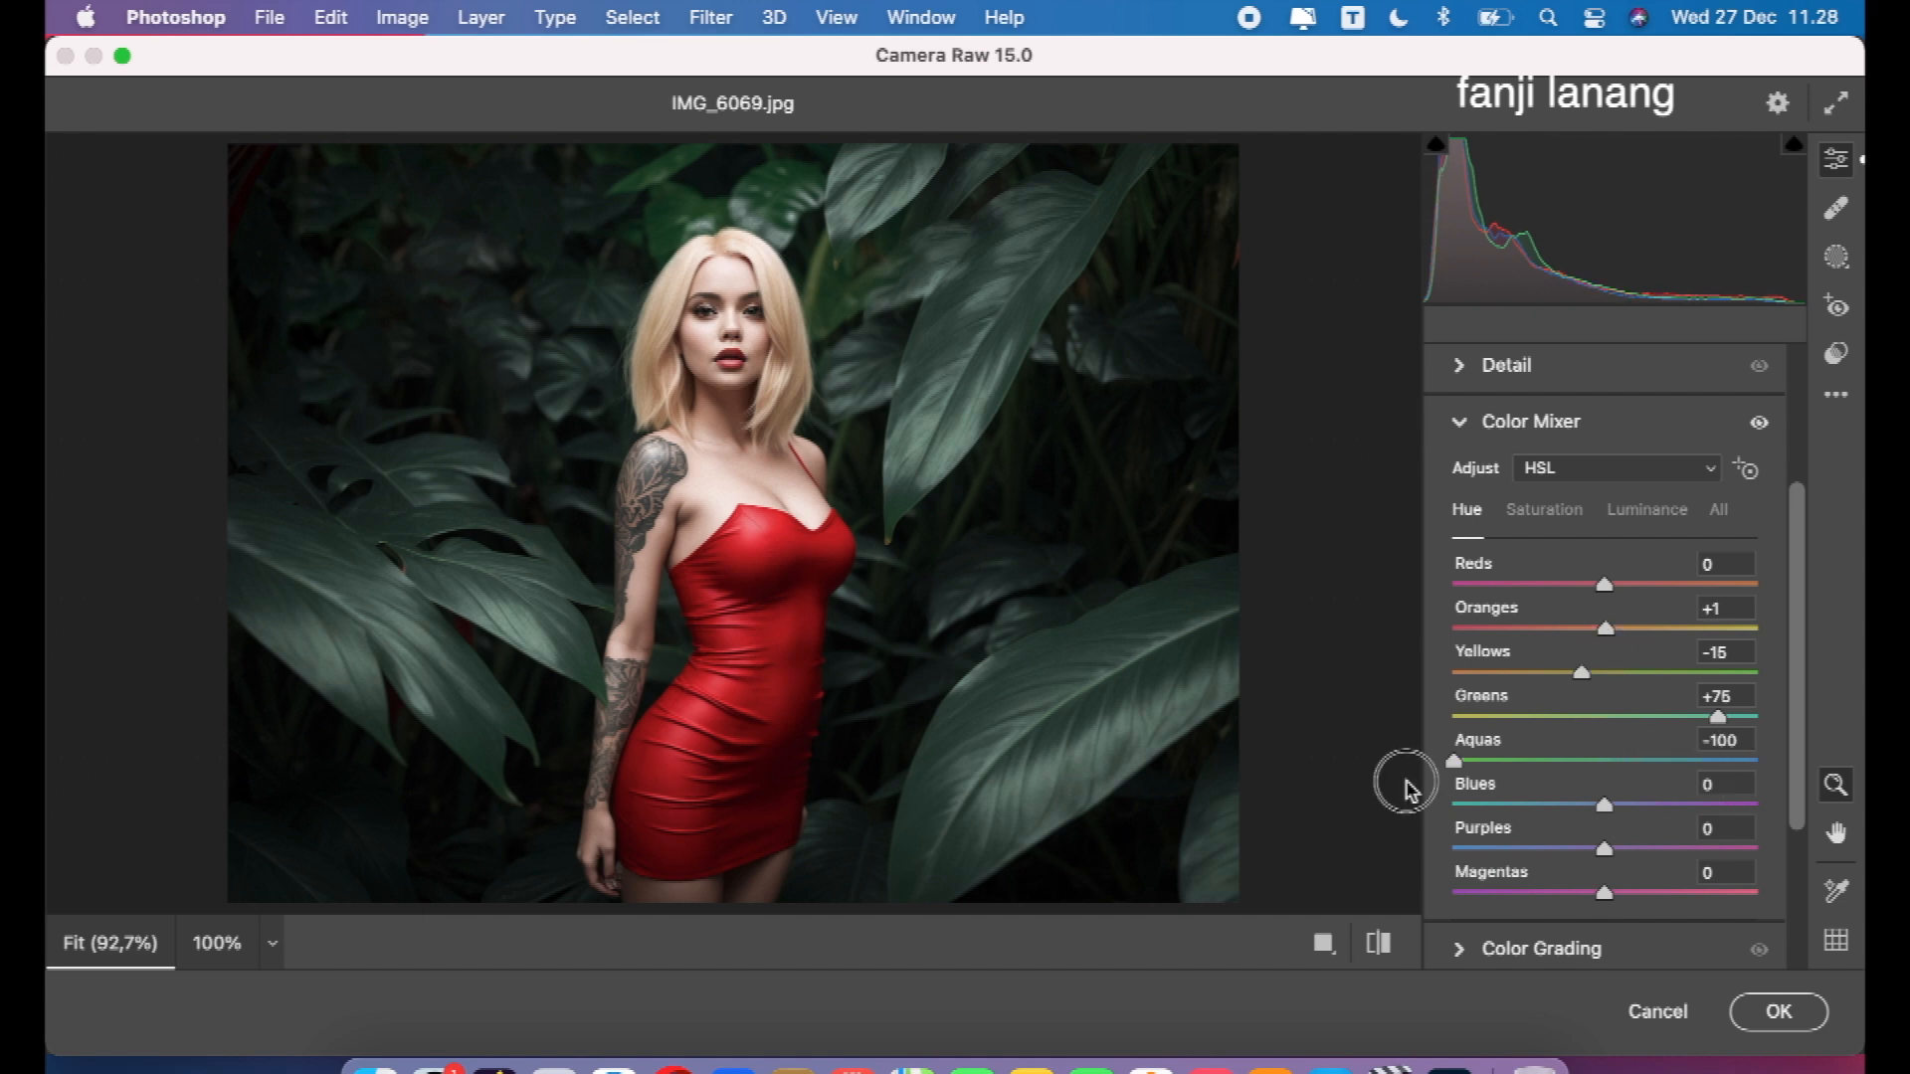
{"action": "left_click_drag", "start_coordinate": [1855, 818], "coordinate": [1557, 814]}
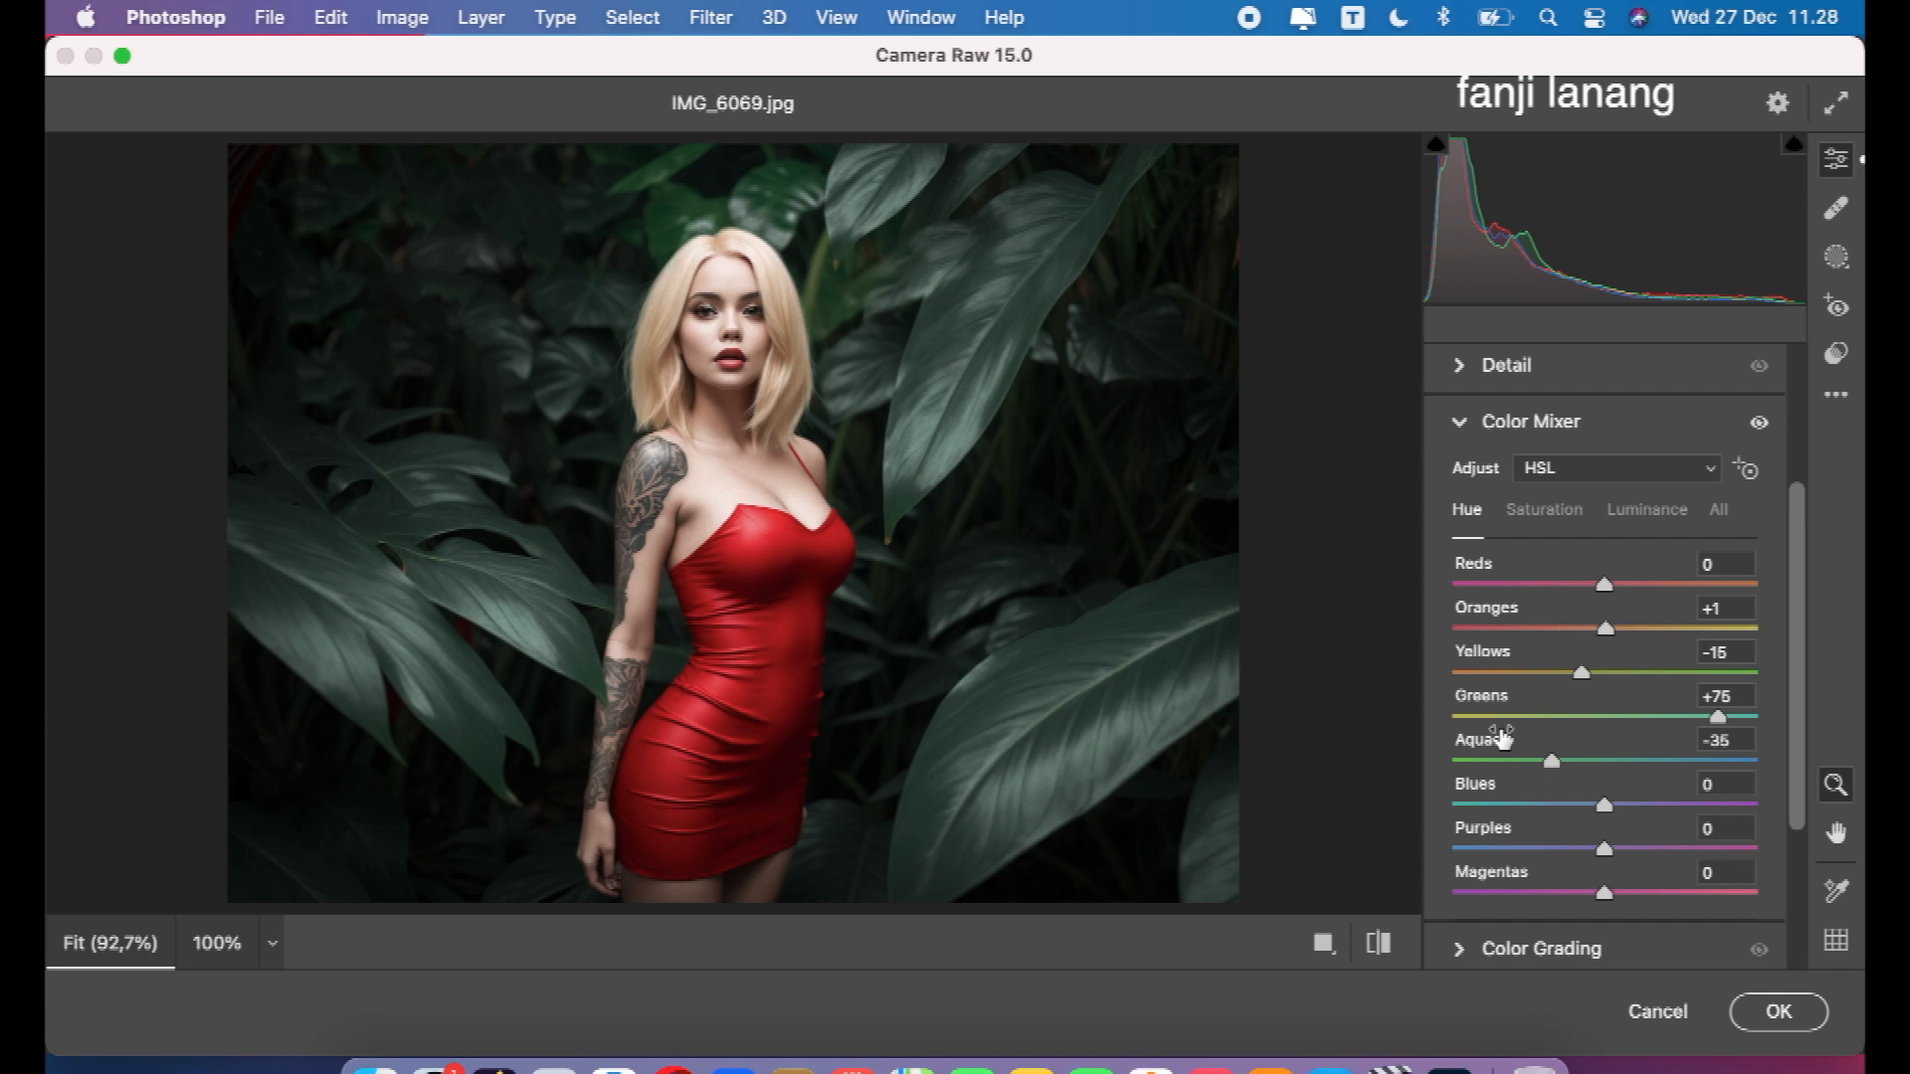
Return to the Basic adjustments and set Contrast to +45 and Shadows to 0.
{"action": "left_click", "coordinate": [1476, 421]}
{"action": "left_click", "coordinate": [1462, 507]}
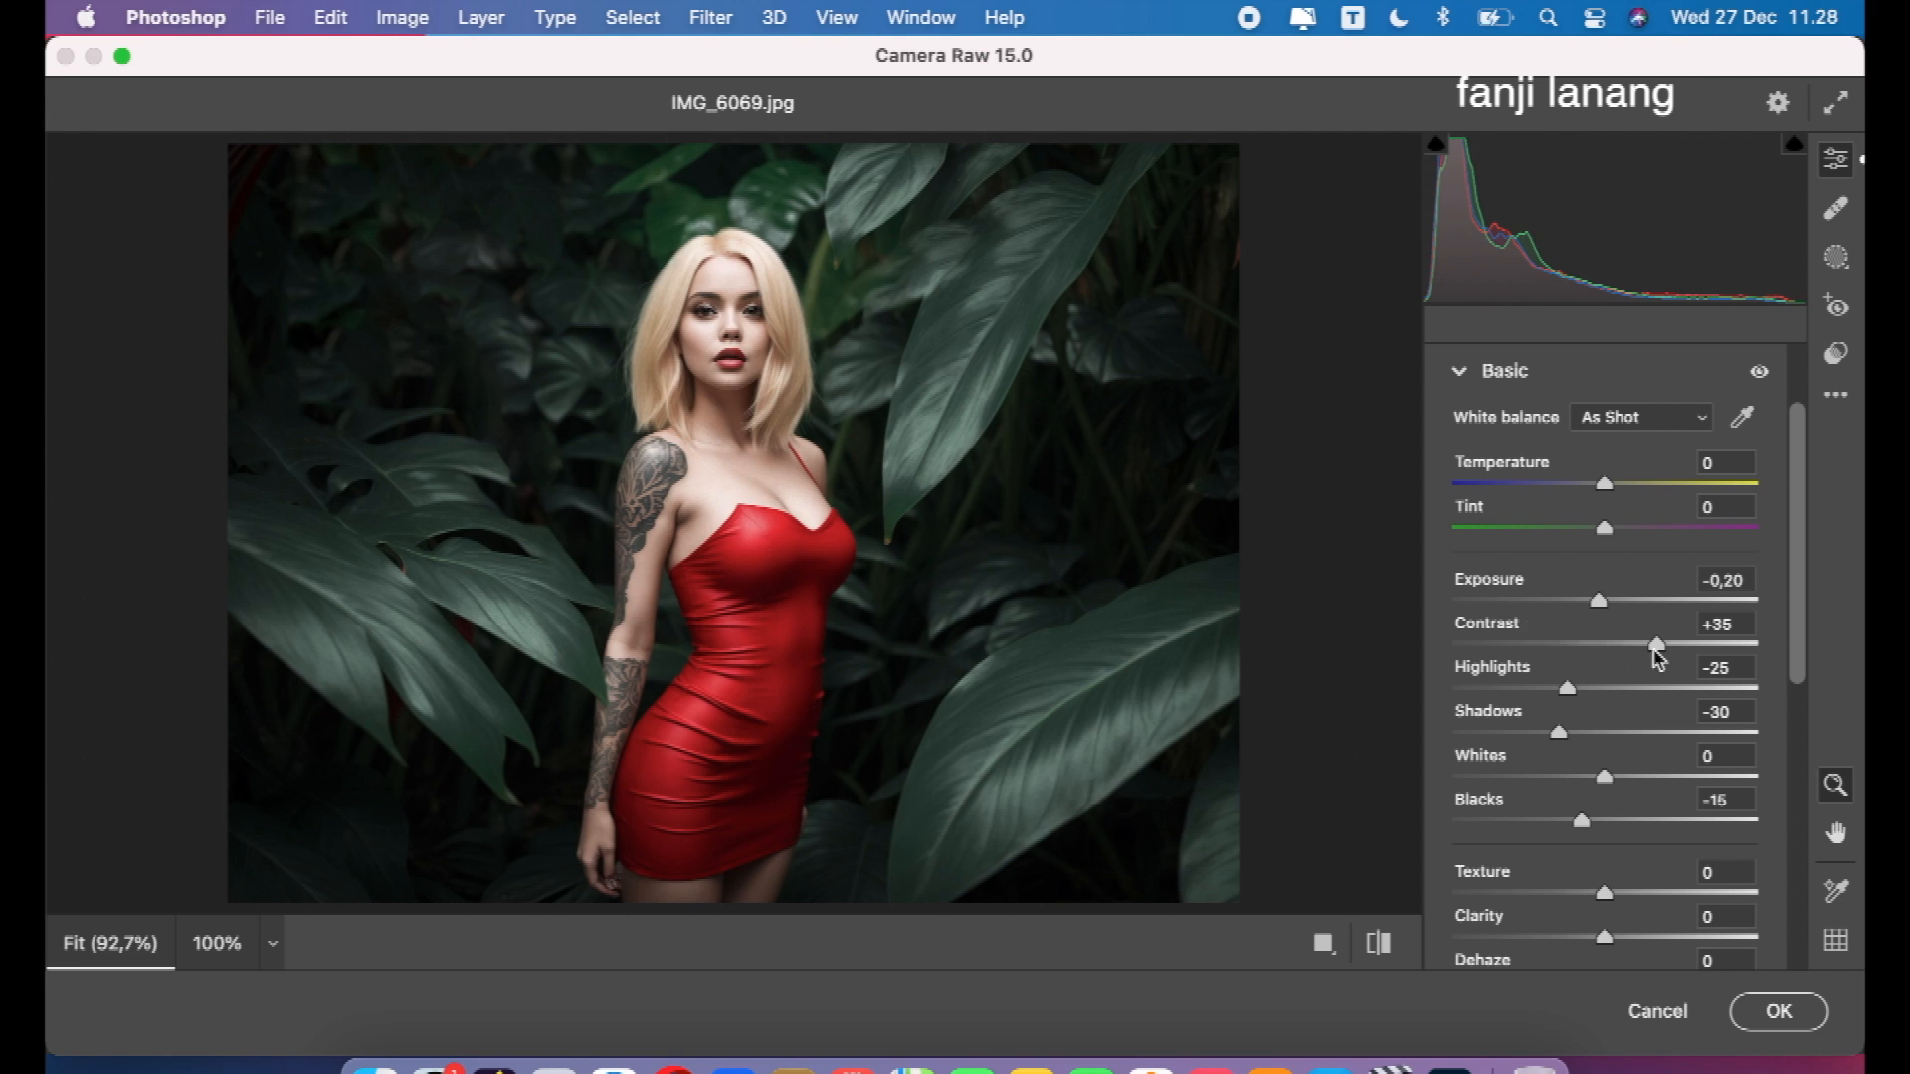
{"action": "mouse_move", "coordinate": [1689, 646]}
{"action": "left_mouse_down"}
{"action": "mouse_move", "coordinate": [1756, 649]}
{"action": "mouse_move", "coordinate": [1671, 698]}
{"action": "mouse_move", "coordinate": [1675, 663]}
{"action": "left_mouse_up"}
{"action": "left_click_drag", "start_coordinate": [1570, 734], "coordinate": [1603, 754]}
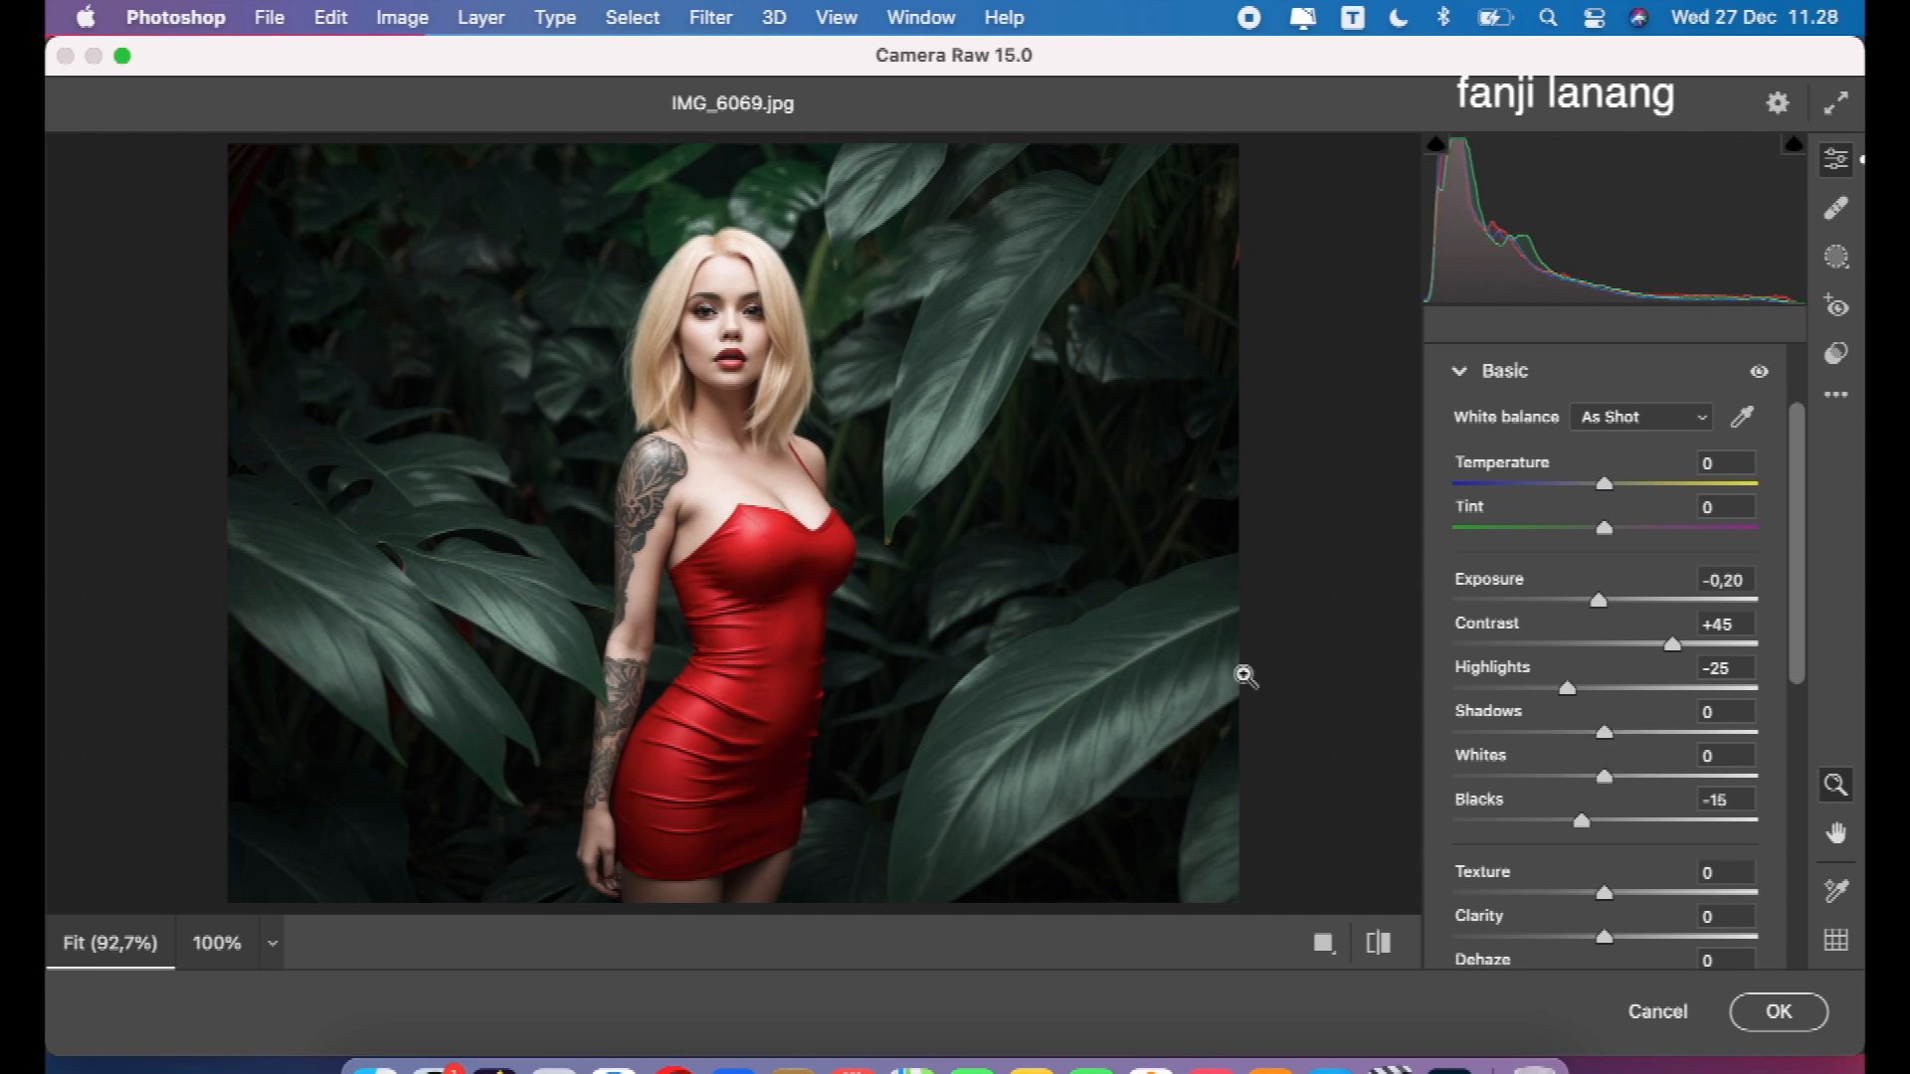
Set the Optics vignette to -100 and compare the photo with its default settings.
{"action": "left_click", "coordinate": [1459, 371]}
{"action": "left_click", "coordinate": [1465, 773]}
{"action": "left_click_drag", "start_coordinate": [1565, 502], "coordinate": [1424, 540]}
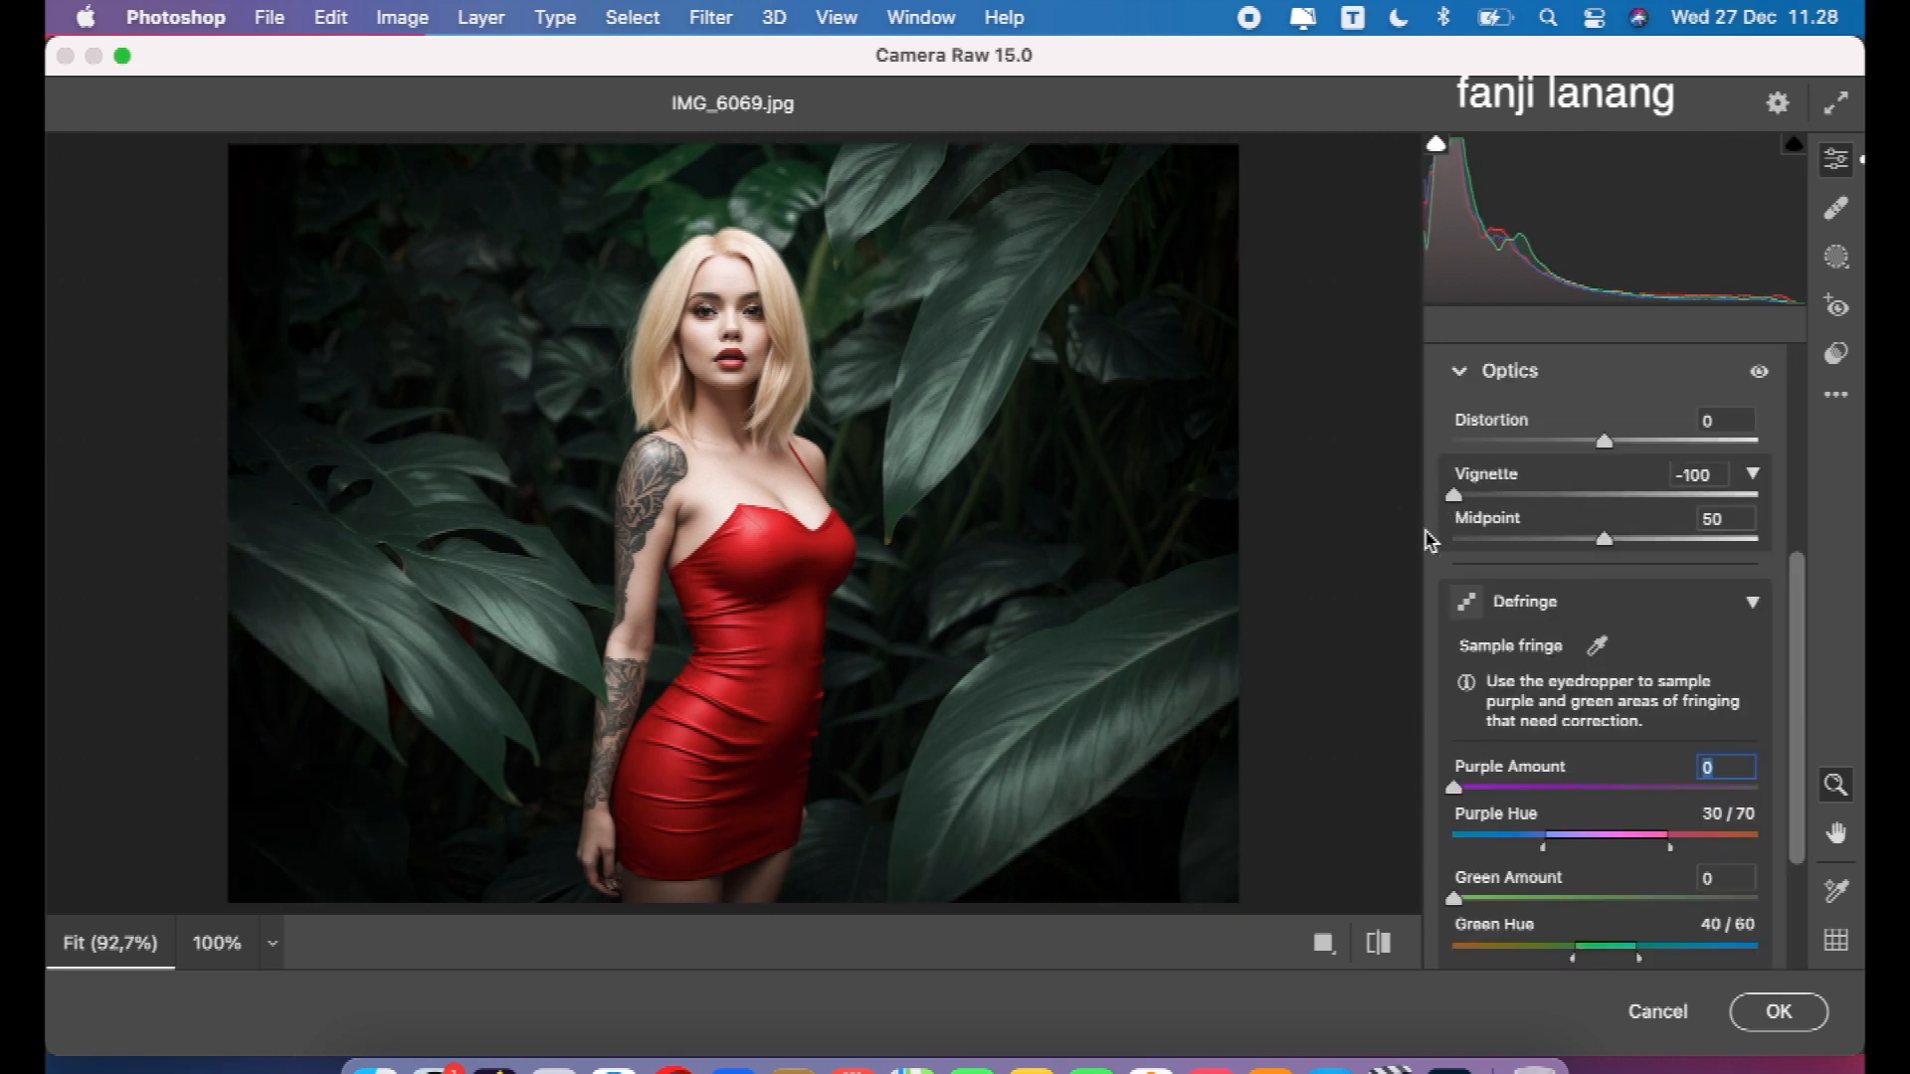
{"action": "left_click", "coordinate": [1383, 940]}
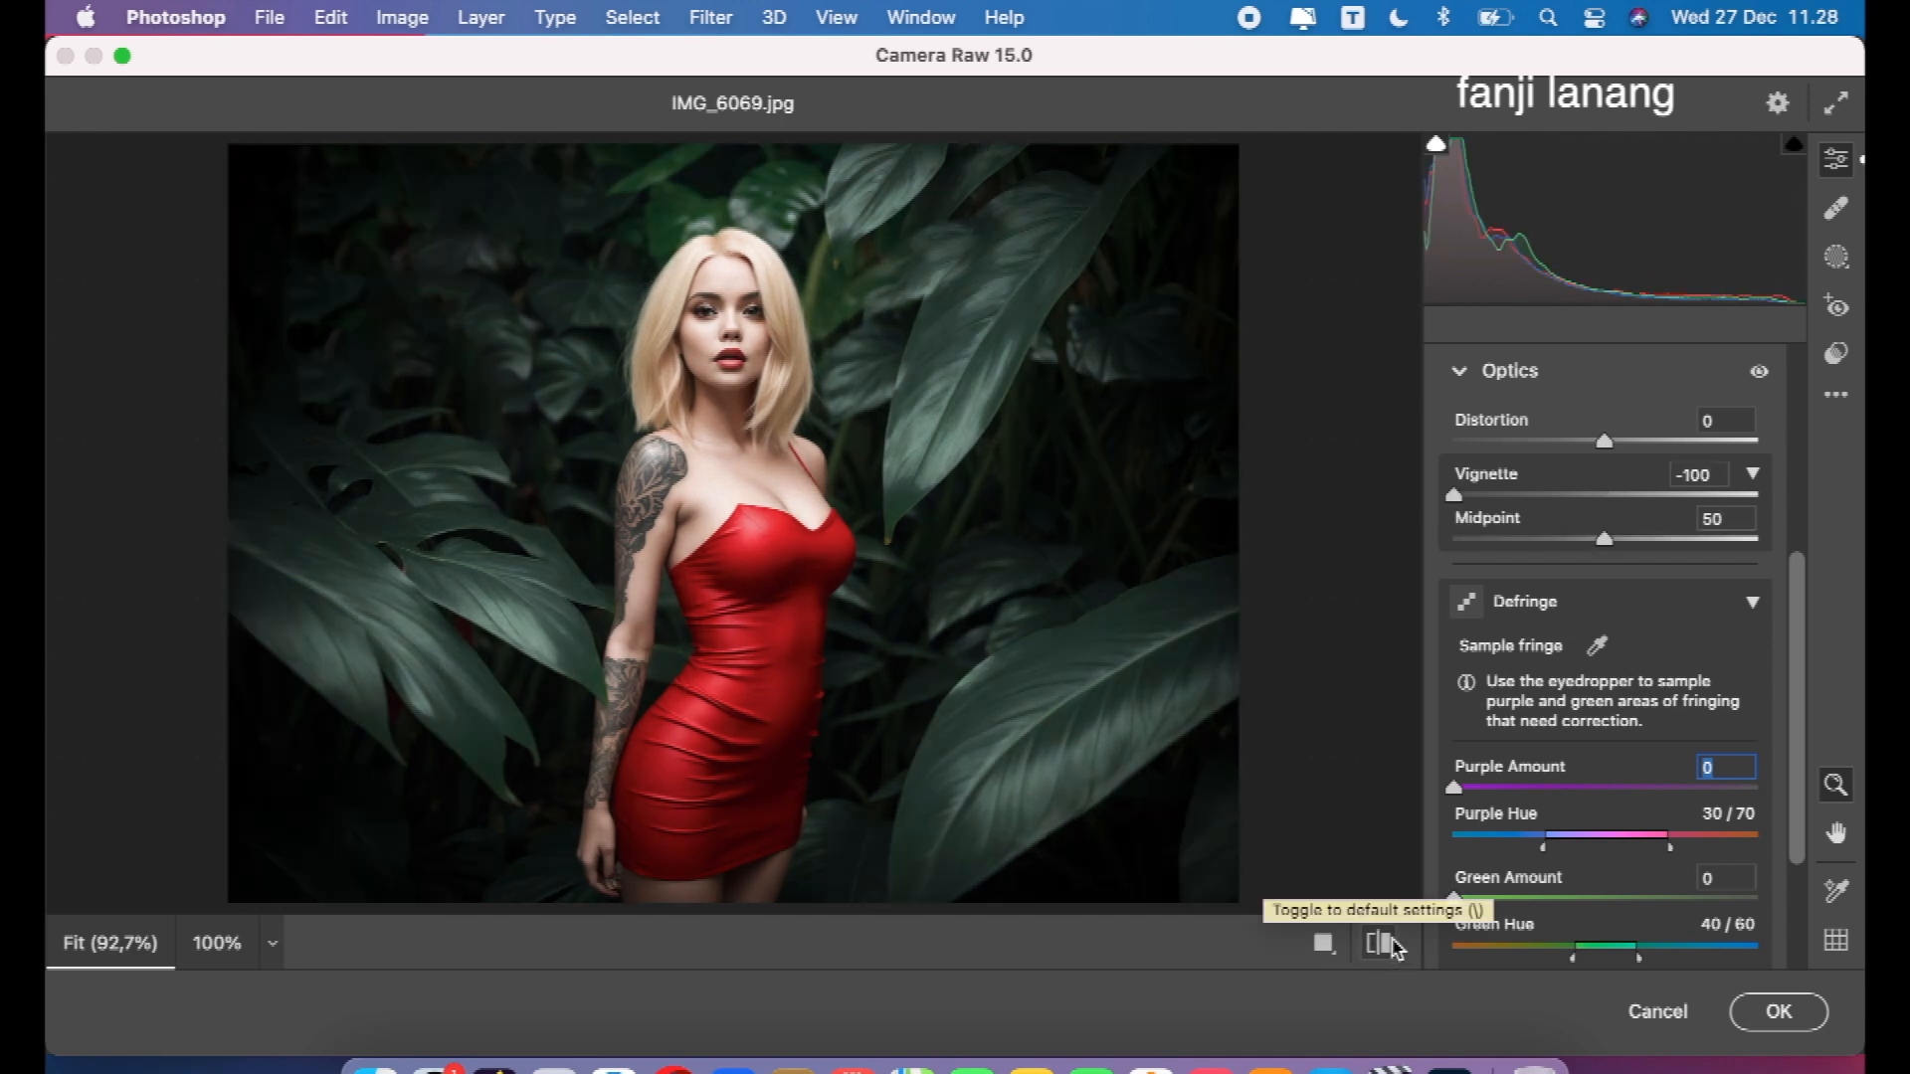
In Calibration, set the Red Primary hue to +10, the Green Primary hue to +5 and the Blue Primary hue to -5.
{"action": "left_click", "coordinate": [1460, 376]}
{"action": "left_click", "coordinate": [1466, 939]}
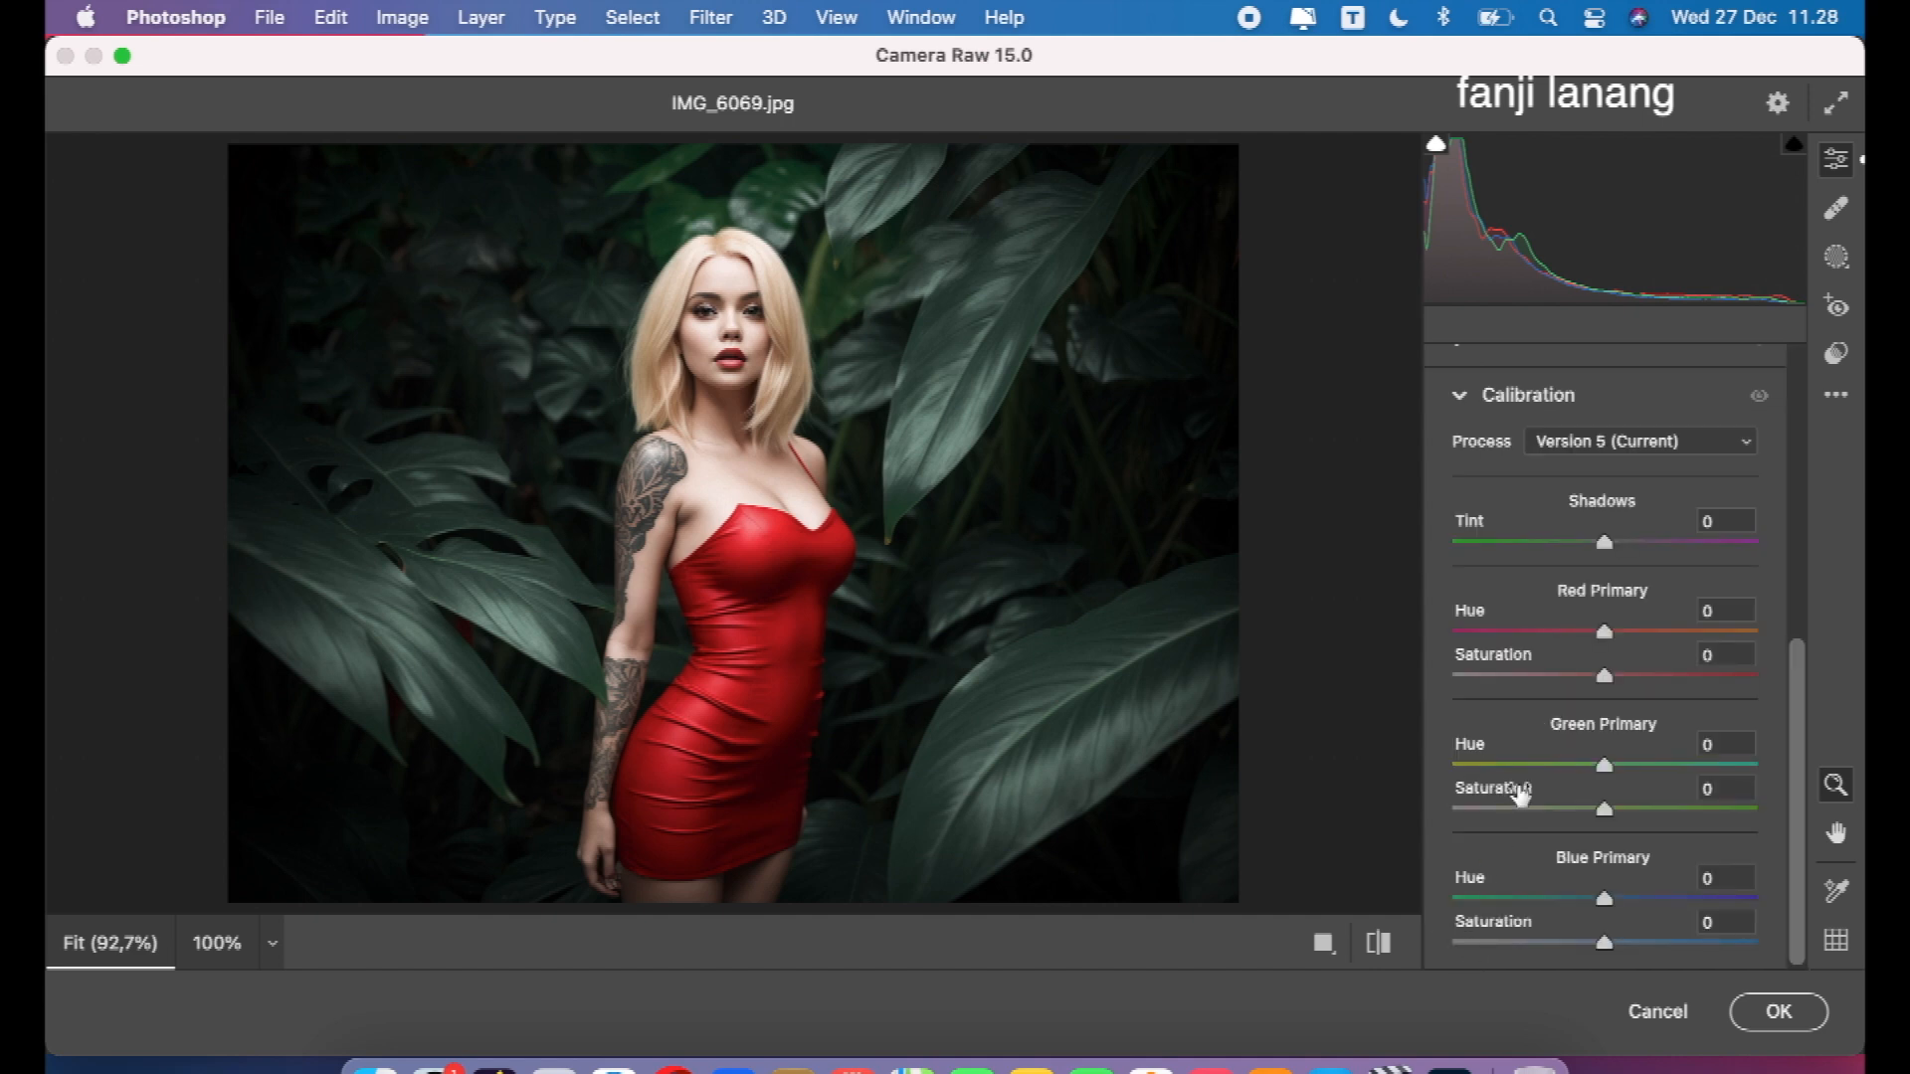
{"action": "left_click", "coordinate": [1605, 635]}
{"action": "left_click_drag", "start_coordinate": [1608, 642], "coordinate": [1613, 639]}
{"action": "left_click_drag", "start_coordinate": [1604, 766], "coordinate": [1592, 822]}
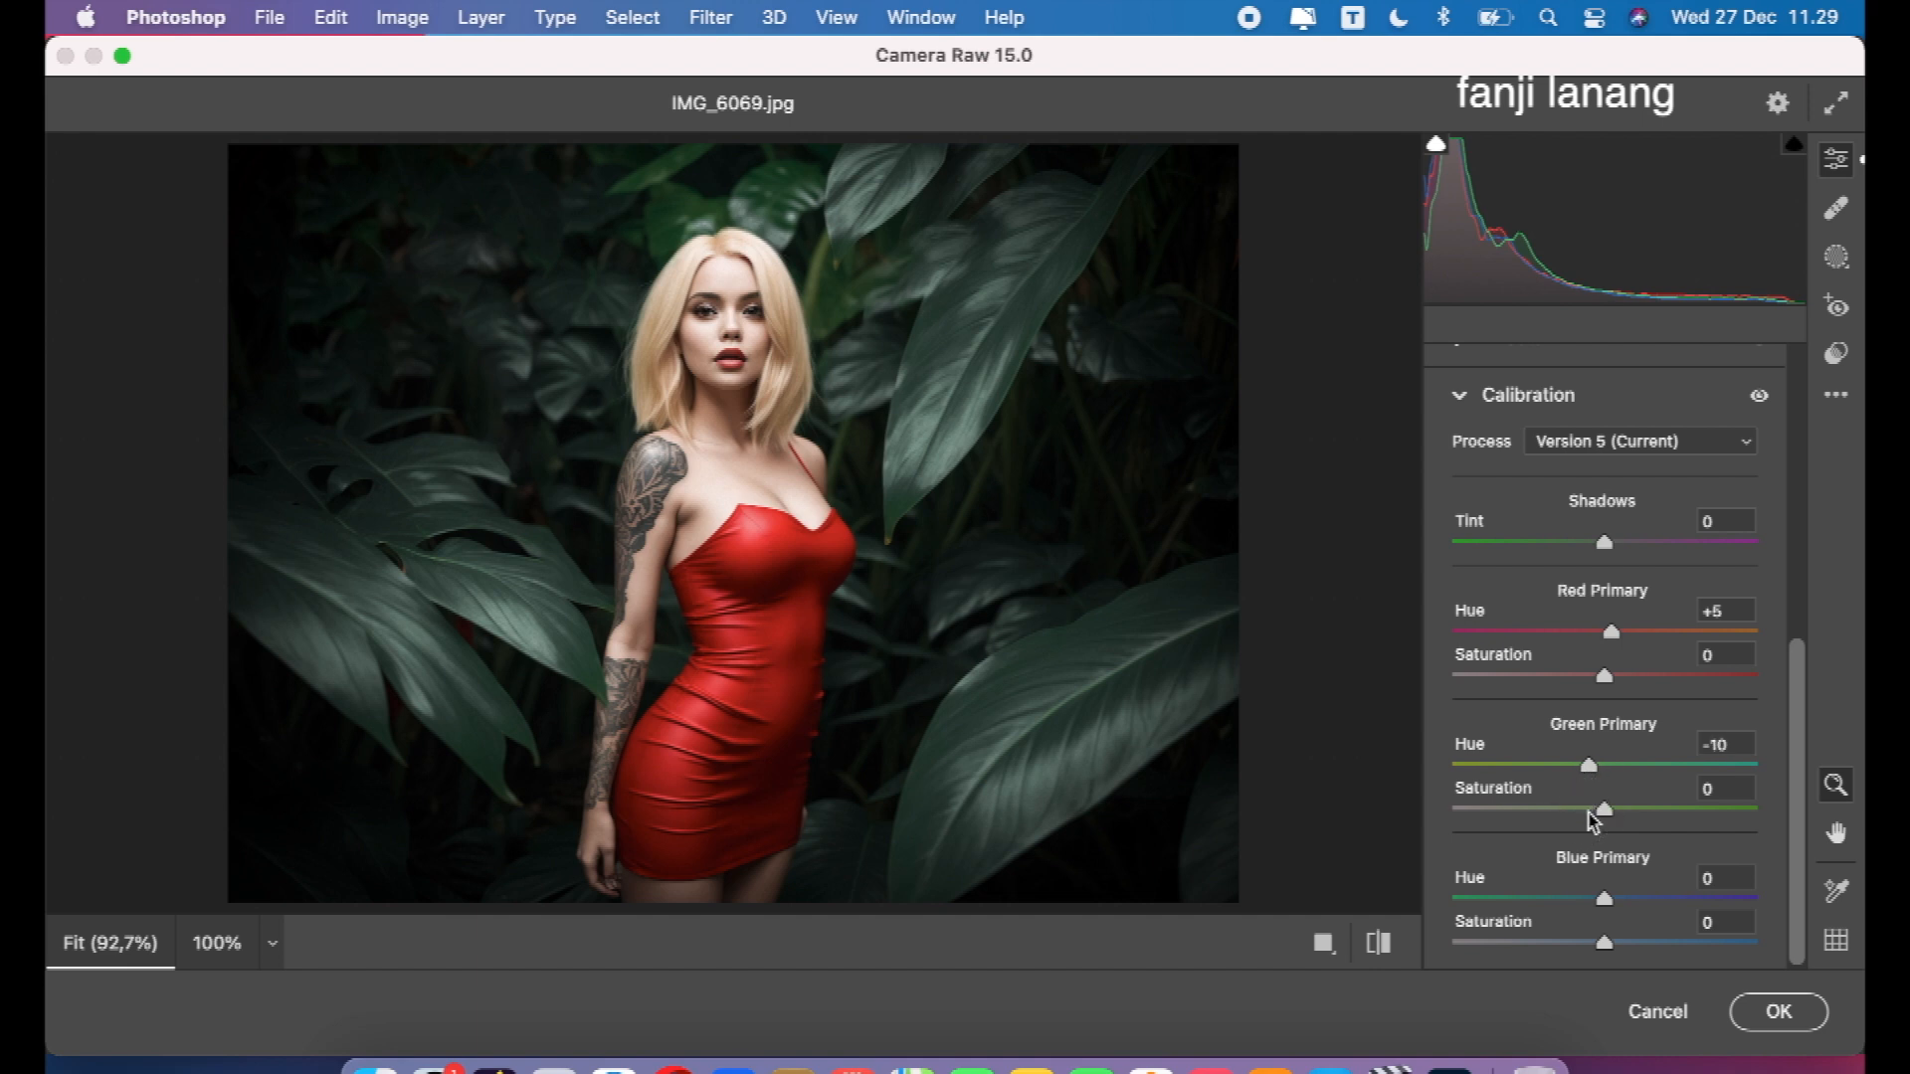
{"action": "left_click_drag", "start_coordinate": [1591, 901], "coordinate": [1600, 921]}
{"action": "left_click_drag", "start_coordinate": [1589, 766], "coordinate": [1616, 772]}
{"action": "mouse_move", "coordinate": [1616, 771]}
{"action": "left_mouse_down"}
{"action": "mouse_move", "coordinate": [1632, 767]}
{"action": "mouse_move", "coordinate": [1487, 780]}
{"action": "mouse_move", "coordinate": [1487, 796]}
{"action": "mouse_move", "coordinate": [1812, 822]}
{"action": "mouse_move", "coordinate": [1236, 856]}
{"action": "mouse_move", "coordinate": [1566, 857]}
{"action": "mouse_move", "coordinate": [1602, 772]}
{"action": "mouse_move", "coordinate": [1615, 785]}
{"action": "left_mouse_up"}
{"action": "left_click_drag", "start_coordinate": [1613, 643], "coordinate": [1621, 658]}
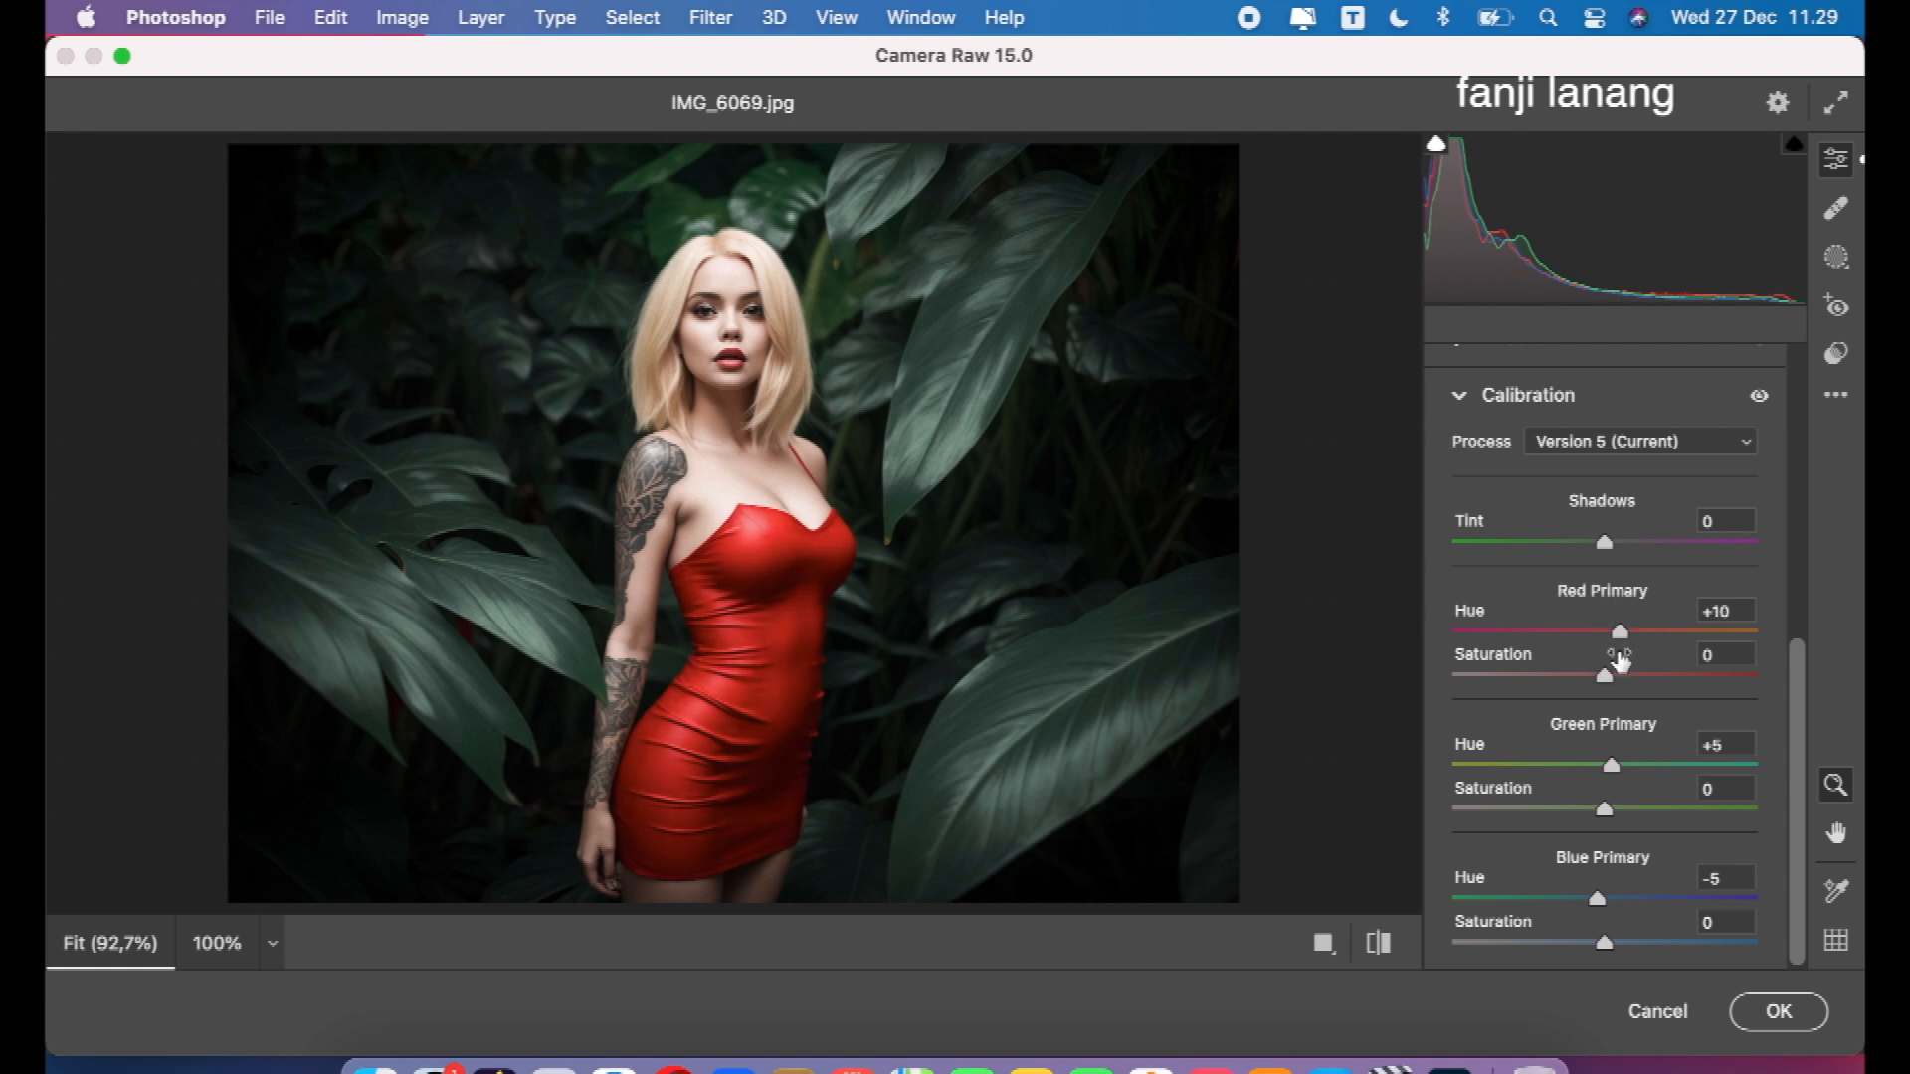
Compare the photo with its default settings and apply the Camera Raw adjustments to the layer copy.
{"action": "left_click", "coordinate": [1381, 943]}
{"action": "left_click", "coordinate": [1382, 943]}
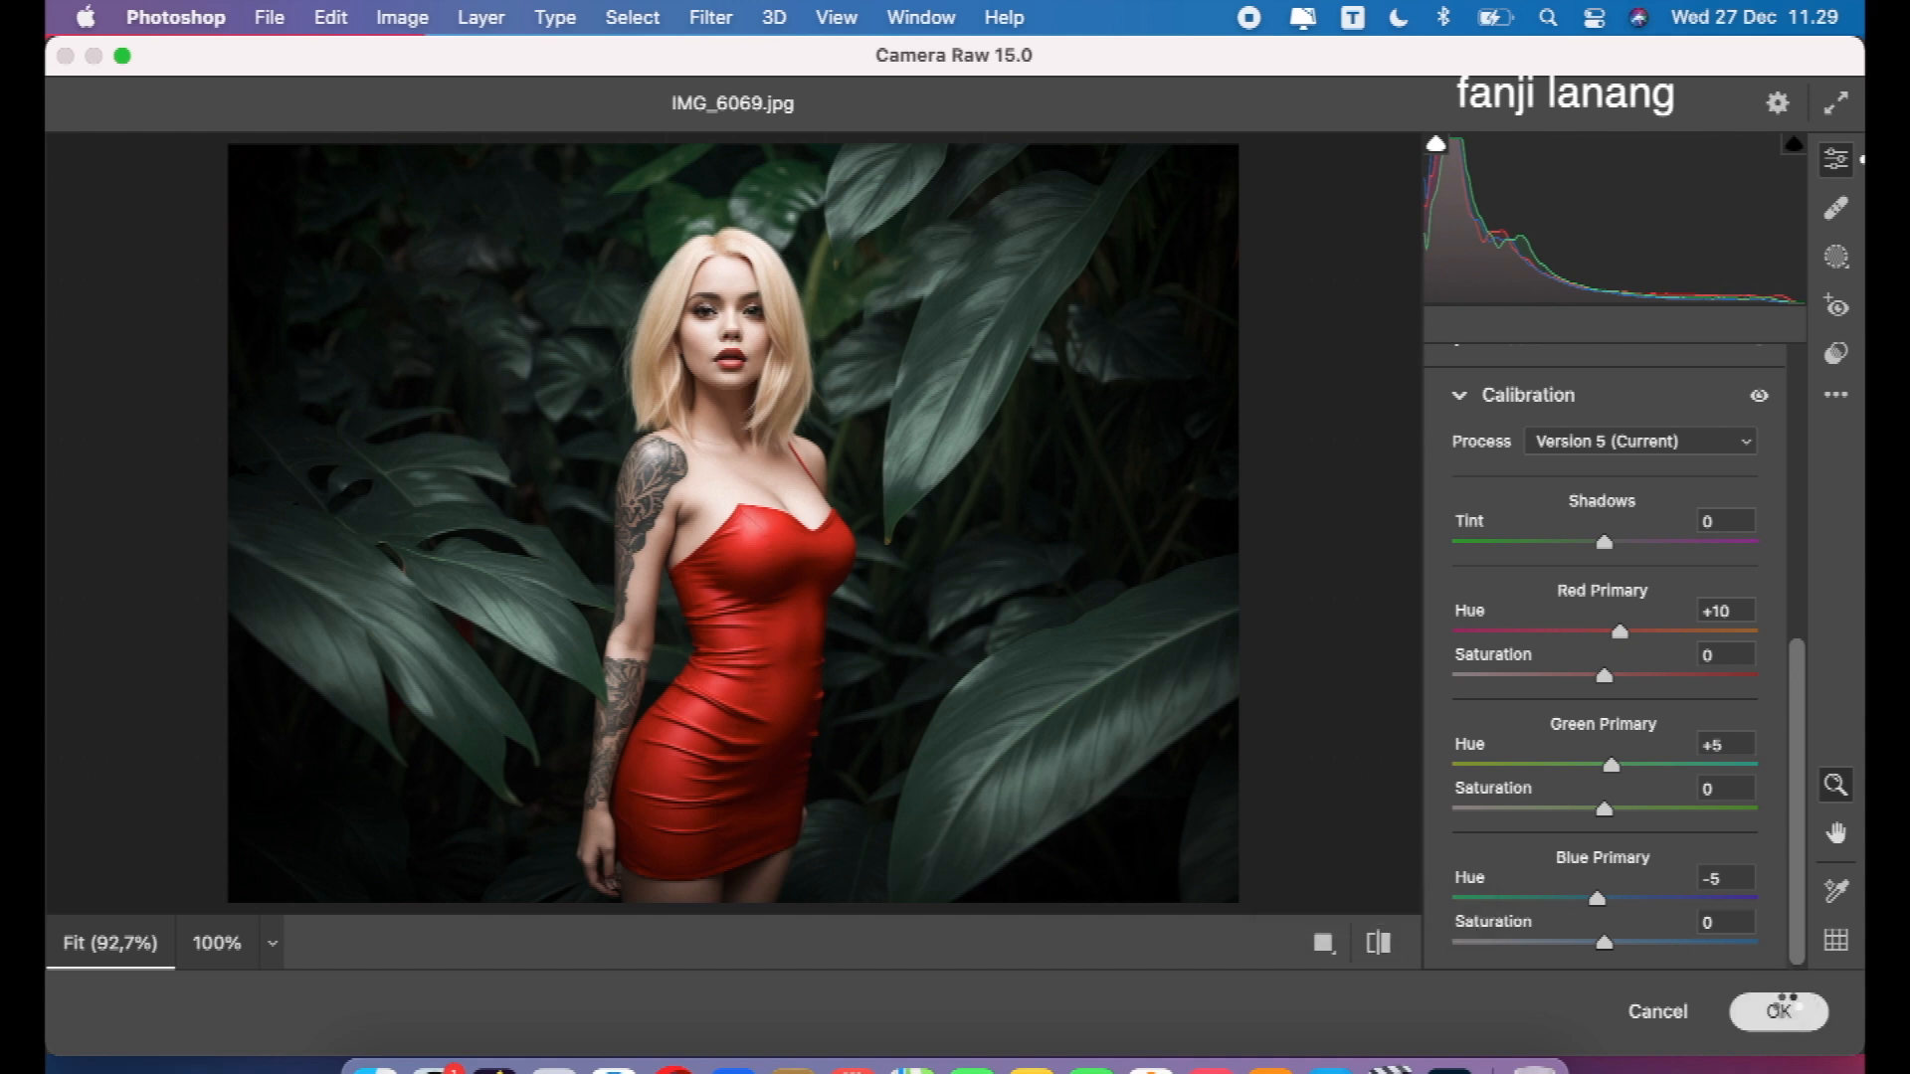
{"action": "left_click", "coordinate": [1780, 1011]}
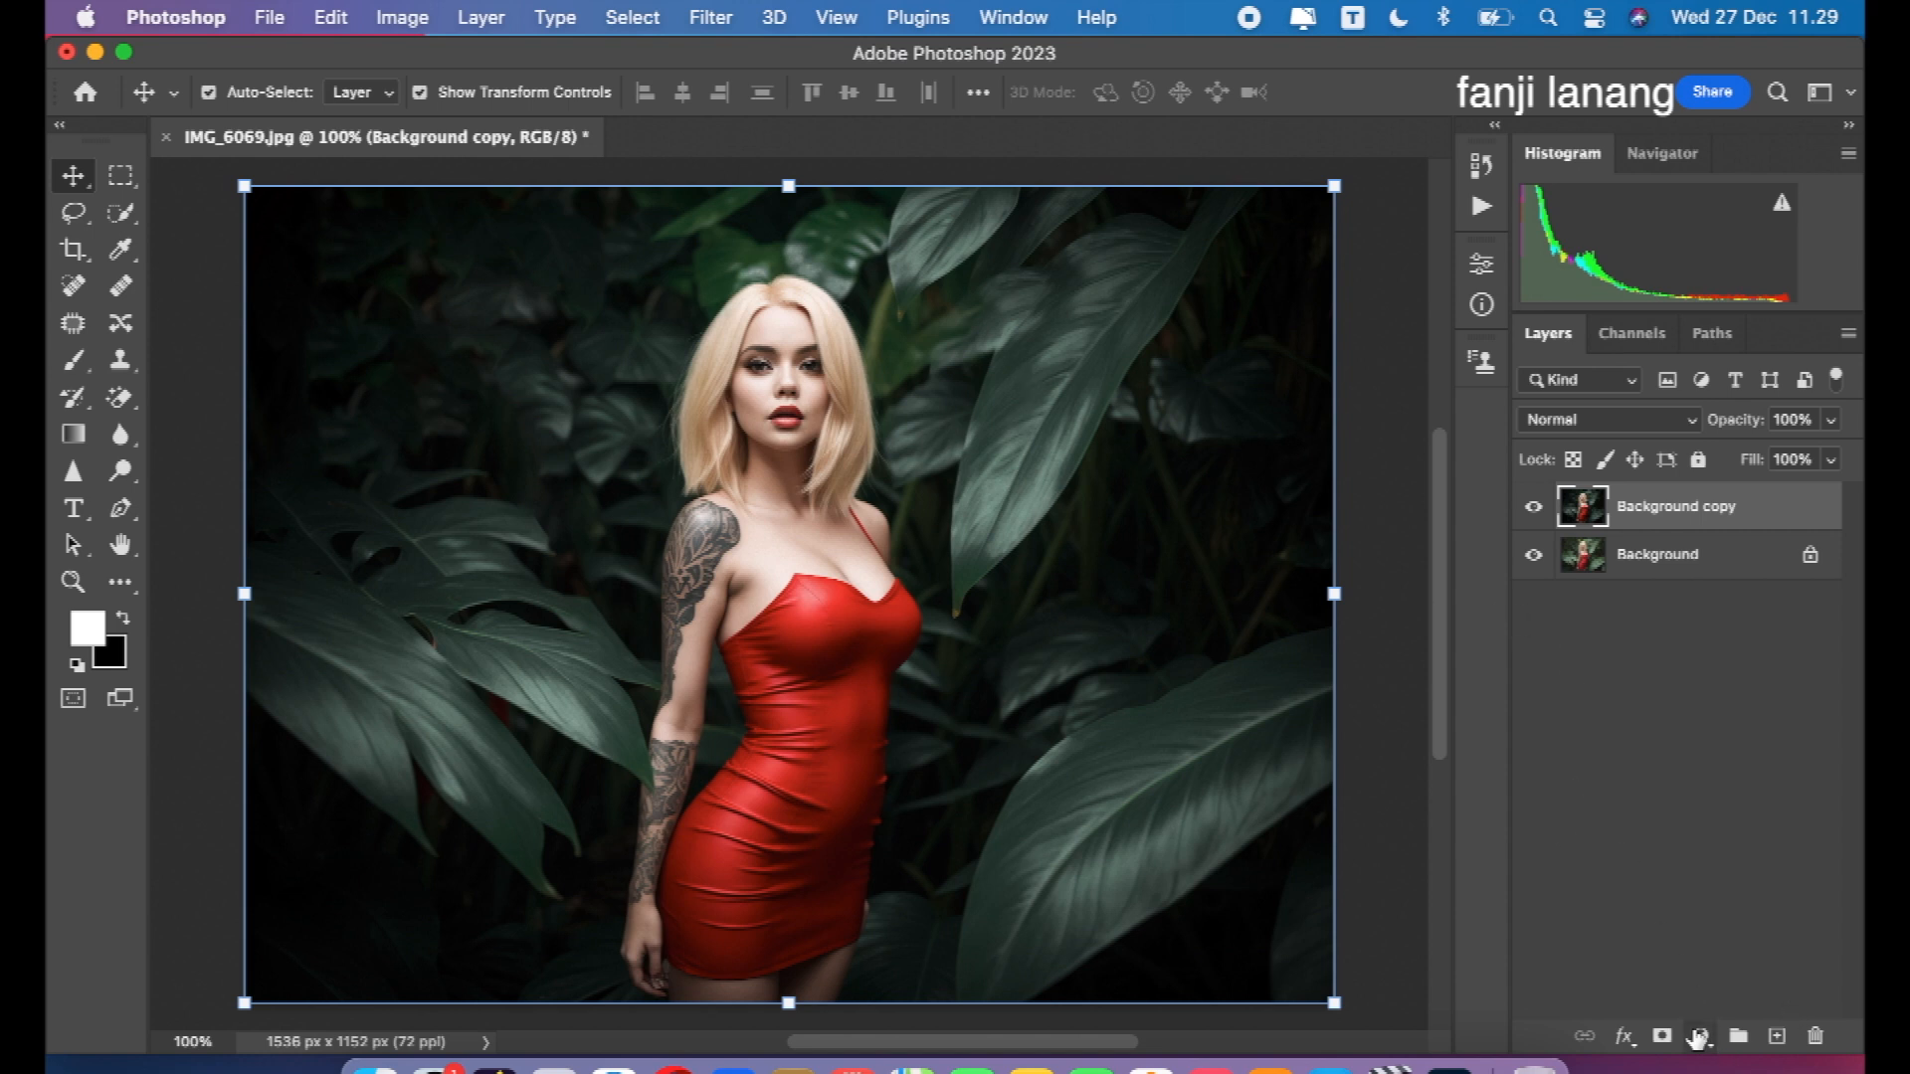
Add a Selective Color adjustment layer and set the Blacks to Cyan +10% and Magenta +8%.
{"action": "left_click", "coordinate": [1699, 1035]}
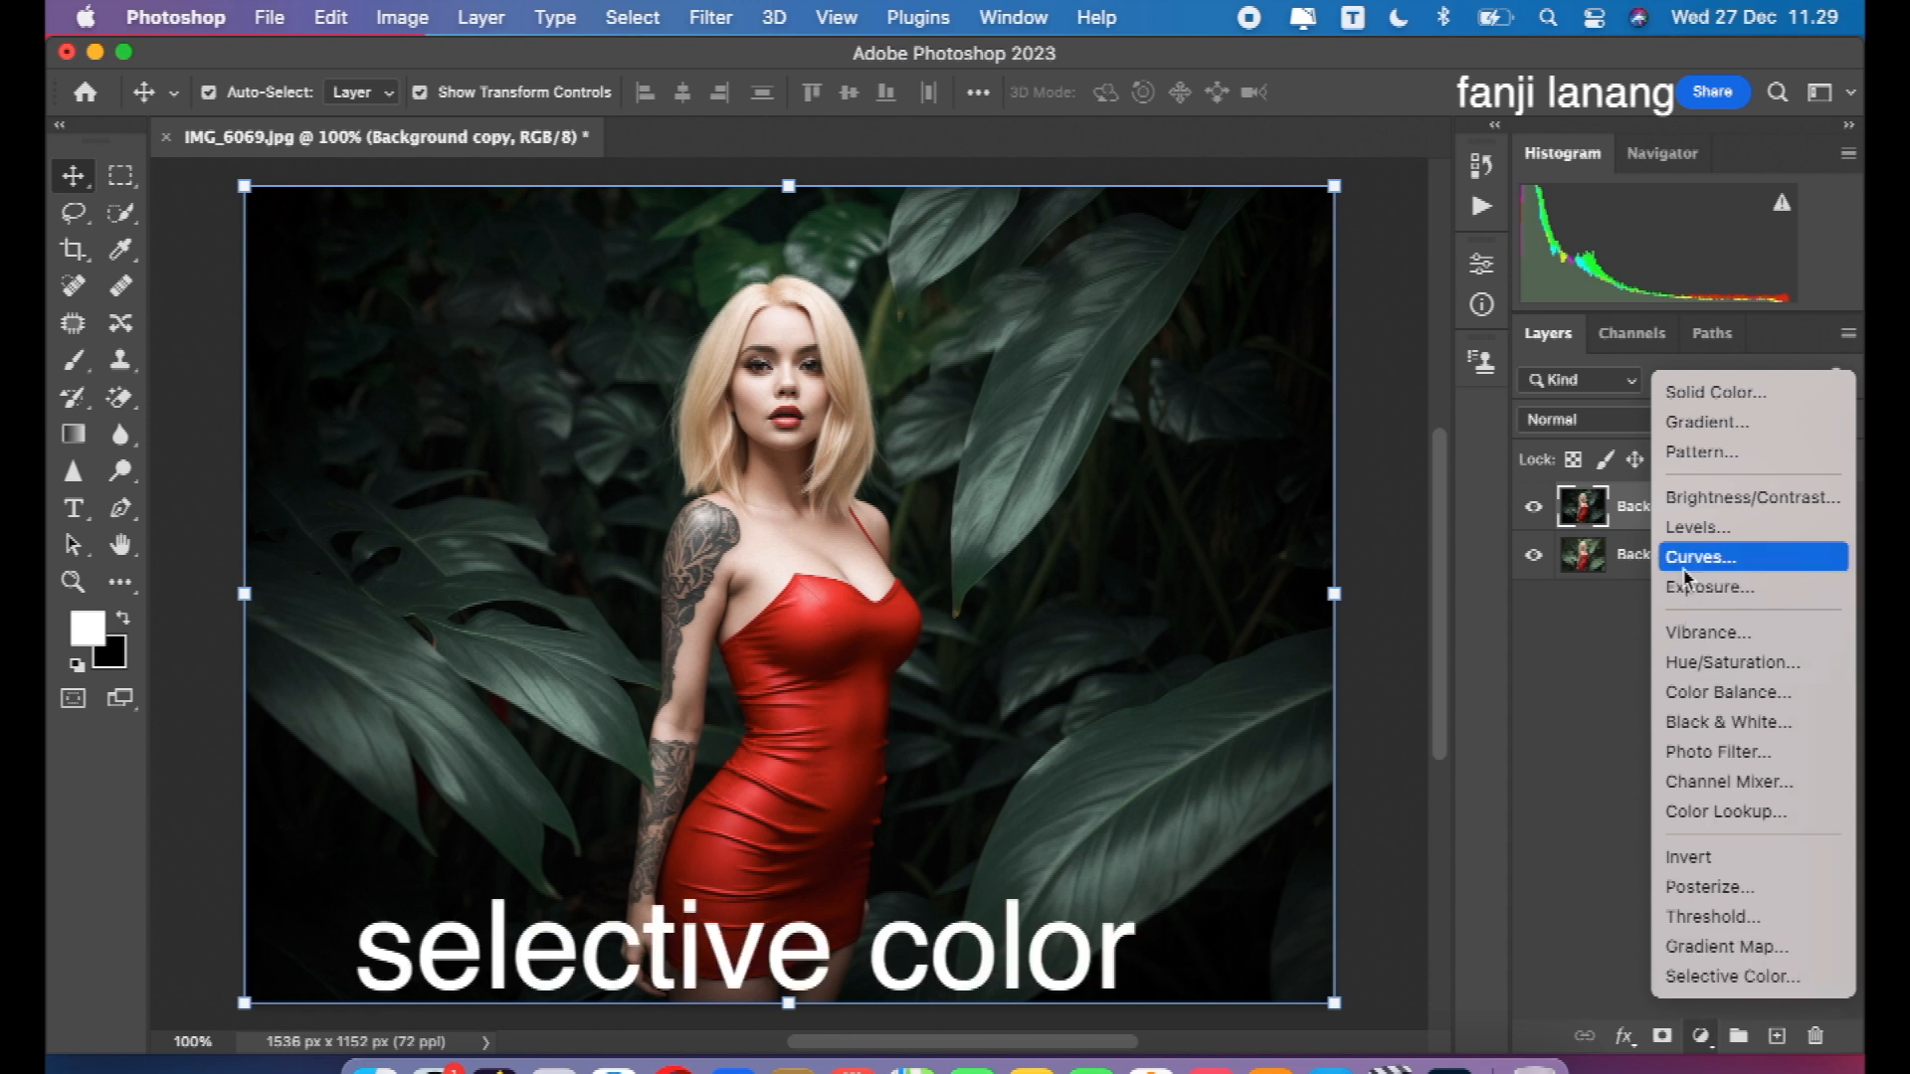
{"action": "left_click", "coordinate": [1726, 977]}
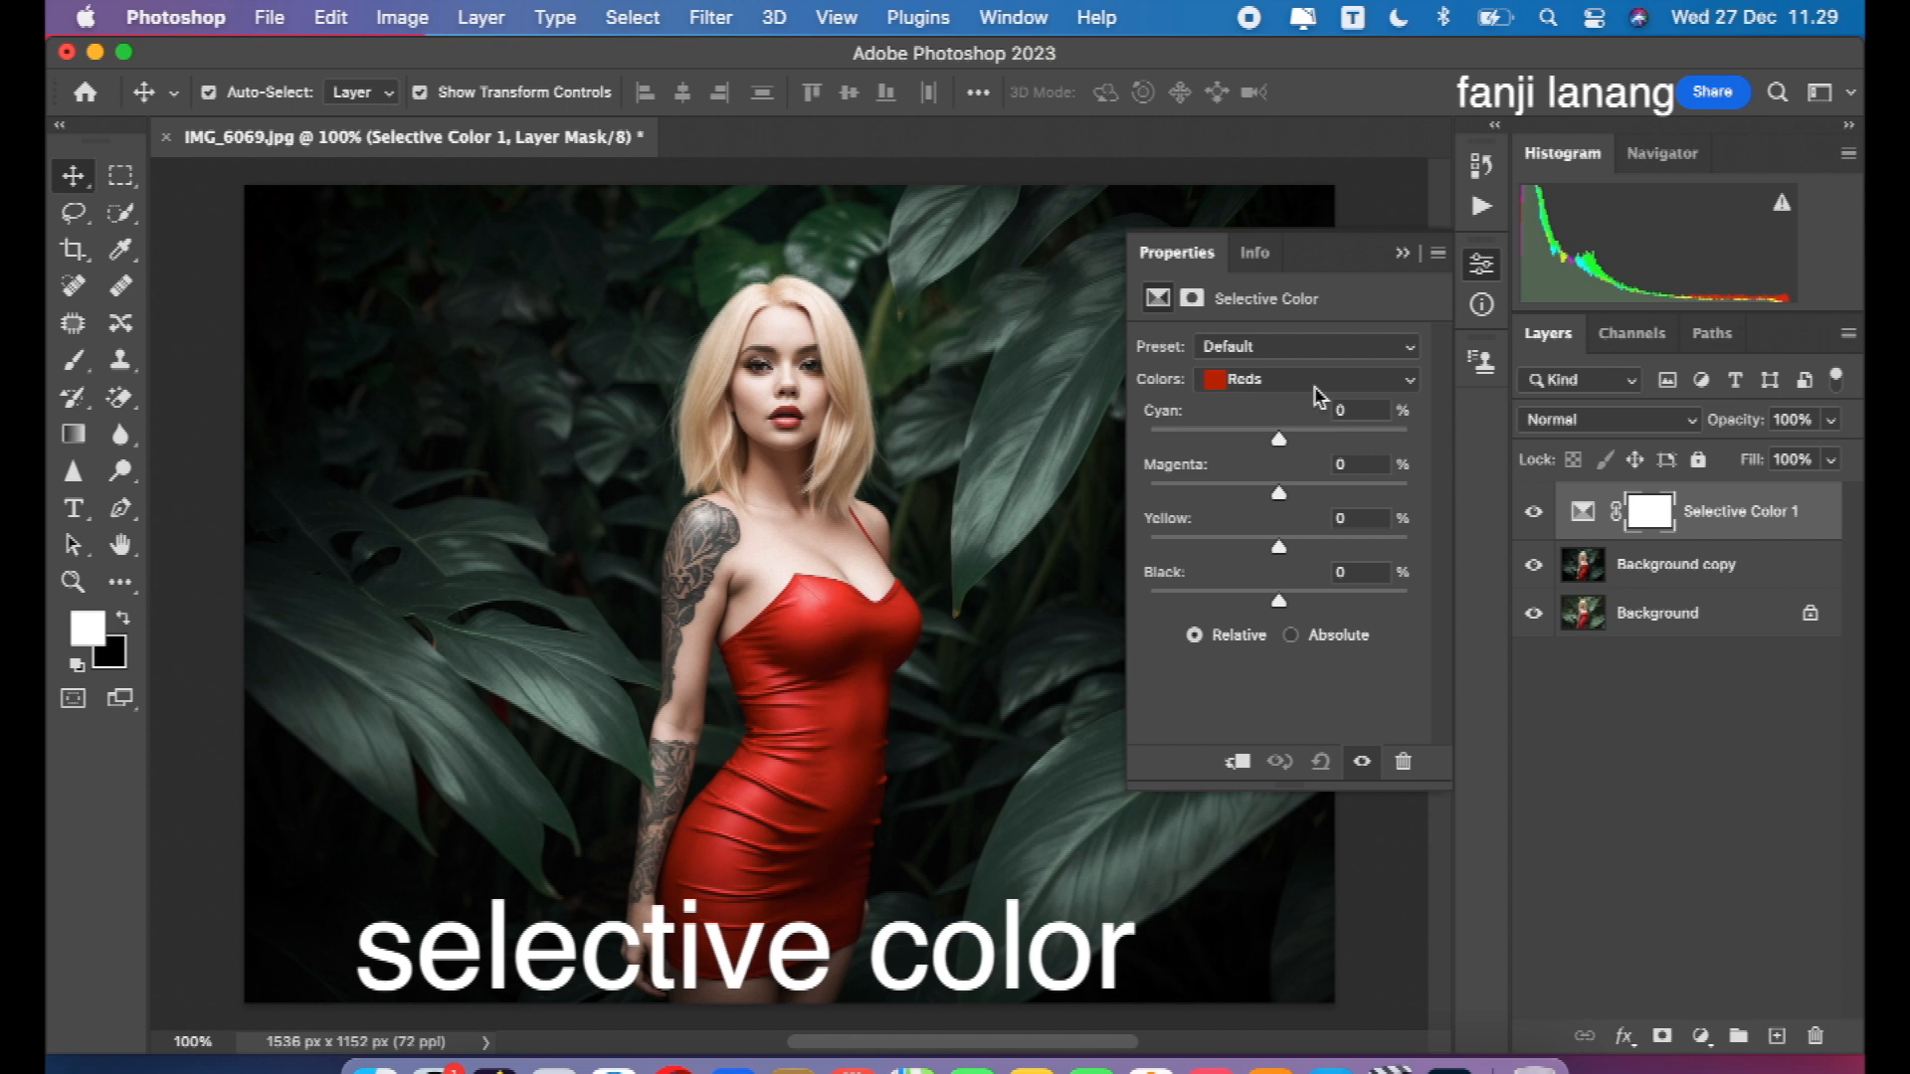
{"action": "left_click", "coordinate": [1315, 381]}
{"action": "left_click", "coordinate": [1290, 546]}
{"action": "left_click_drag", "start_coordinate": [1279, 441], "coordinate": [1291, 497]}
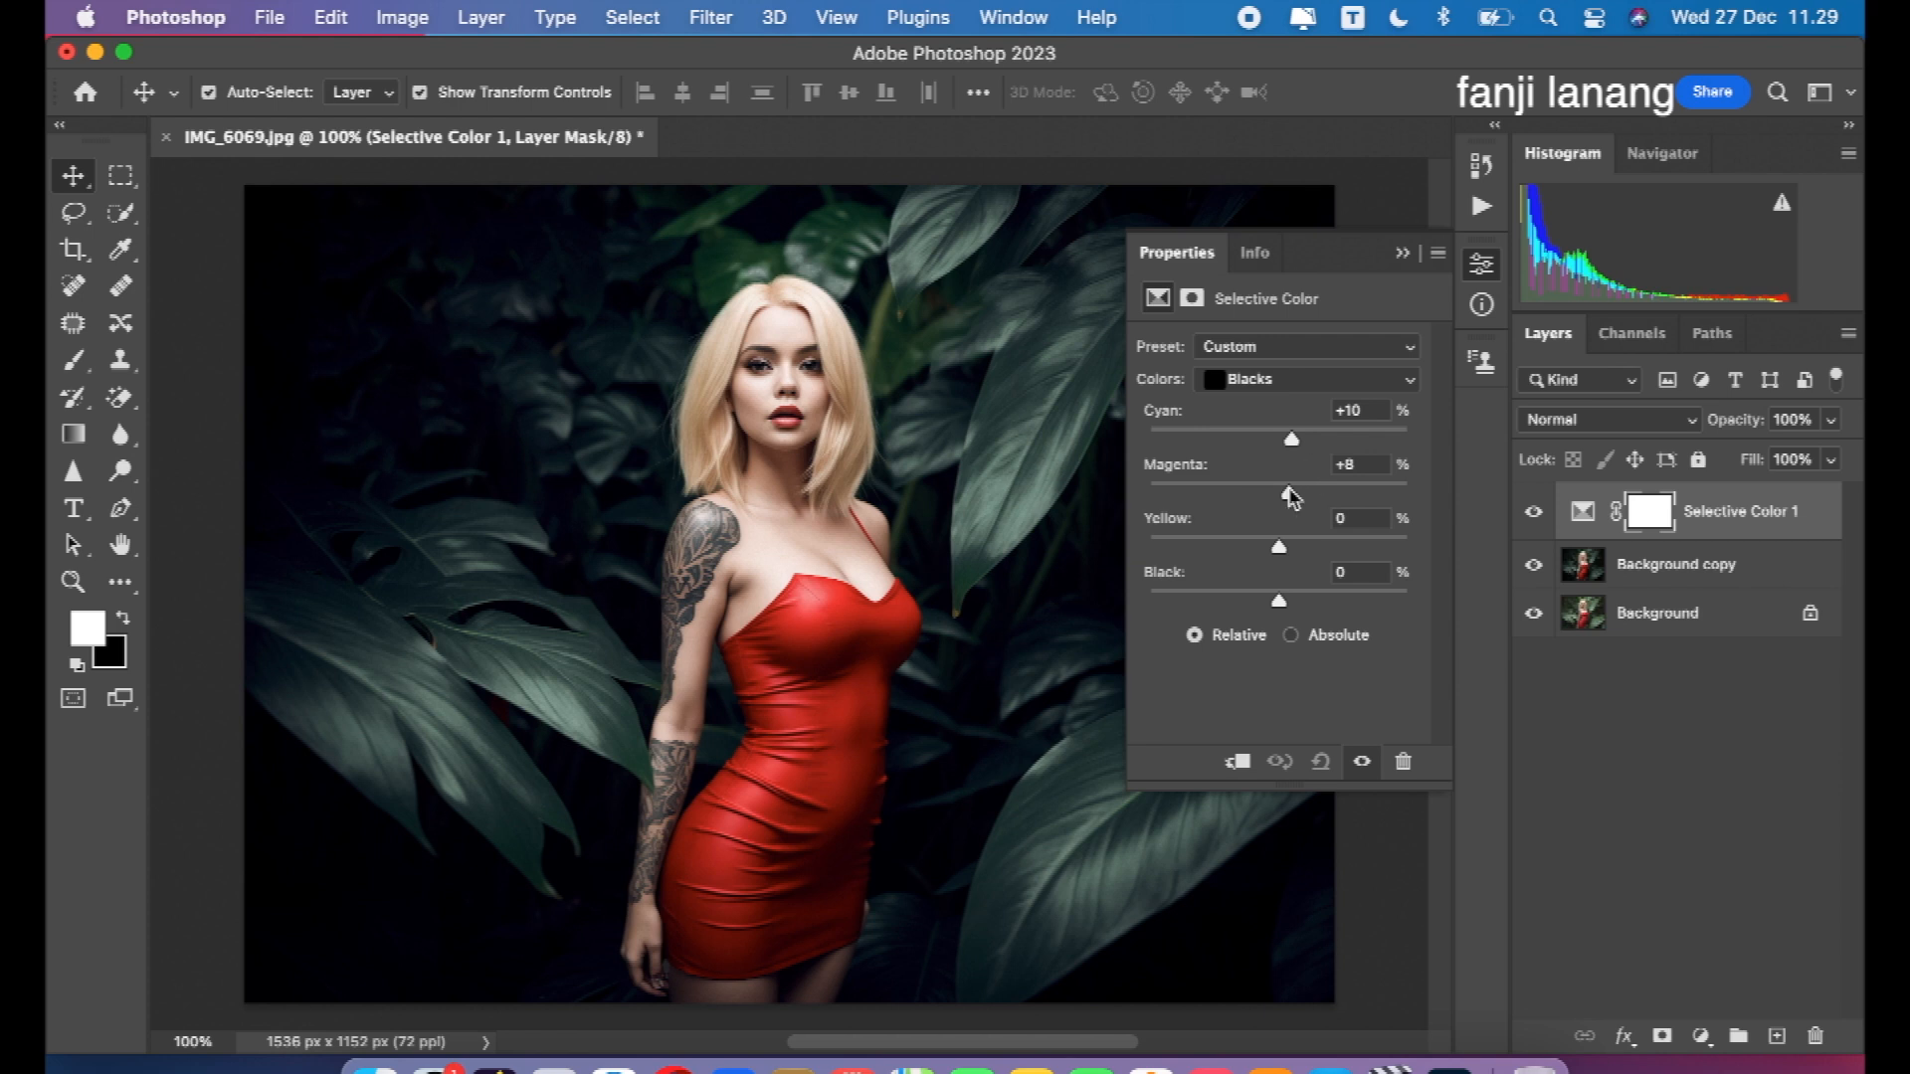
{"action": "left_click", "coordinate": [1402, 252]}
Toggle the visibility of the Selective Color and Background copy layers to compare the edited photo with the original.
{"action": "left_click", "coordinate": [1532, 512]}
{"action": "left_click", "coordinate": [1532, 512]}
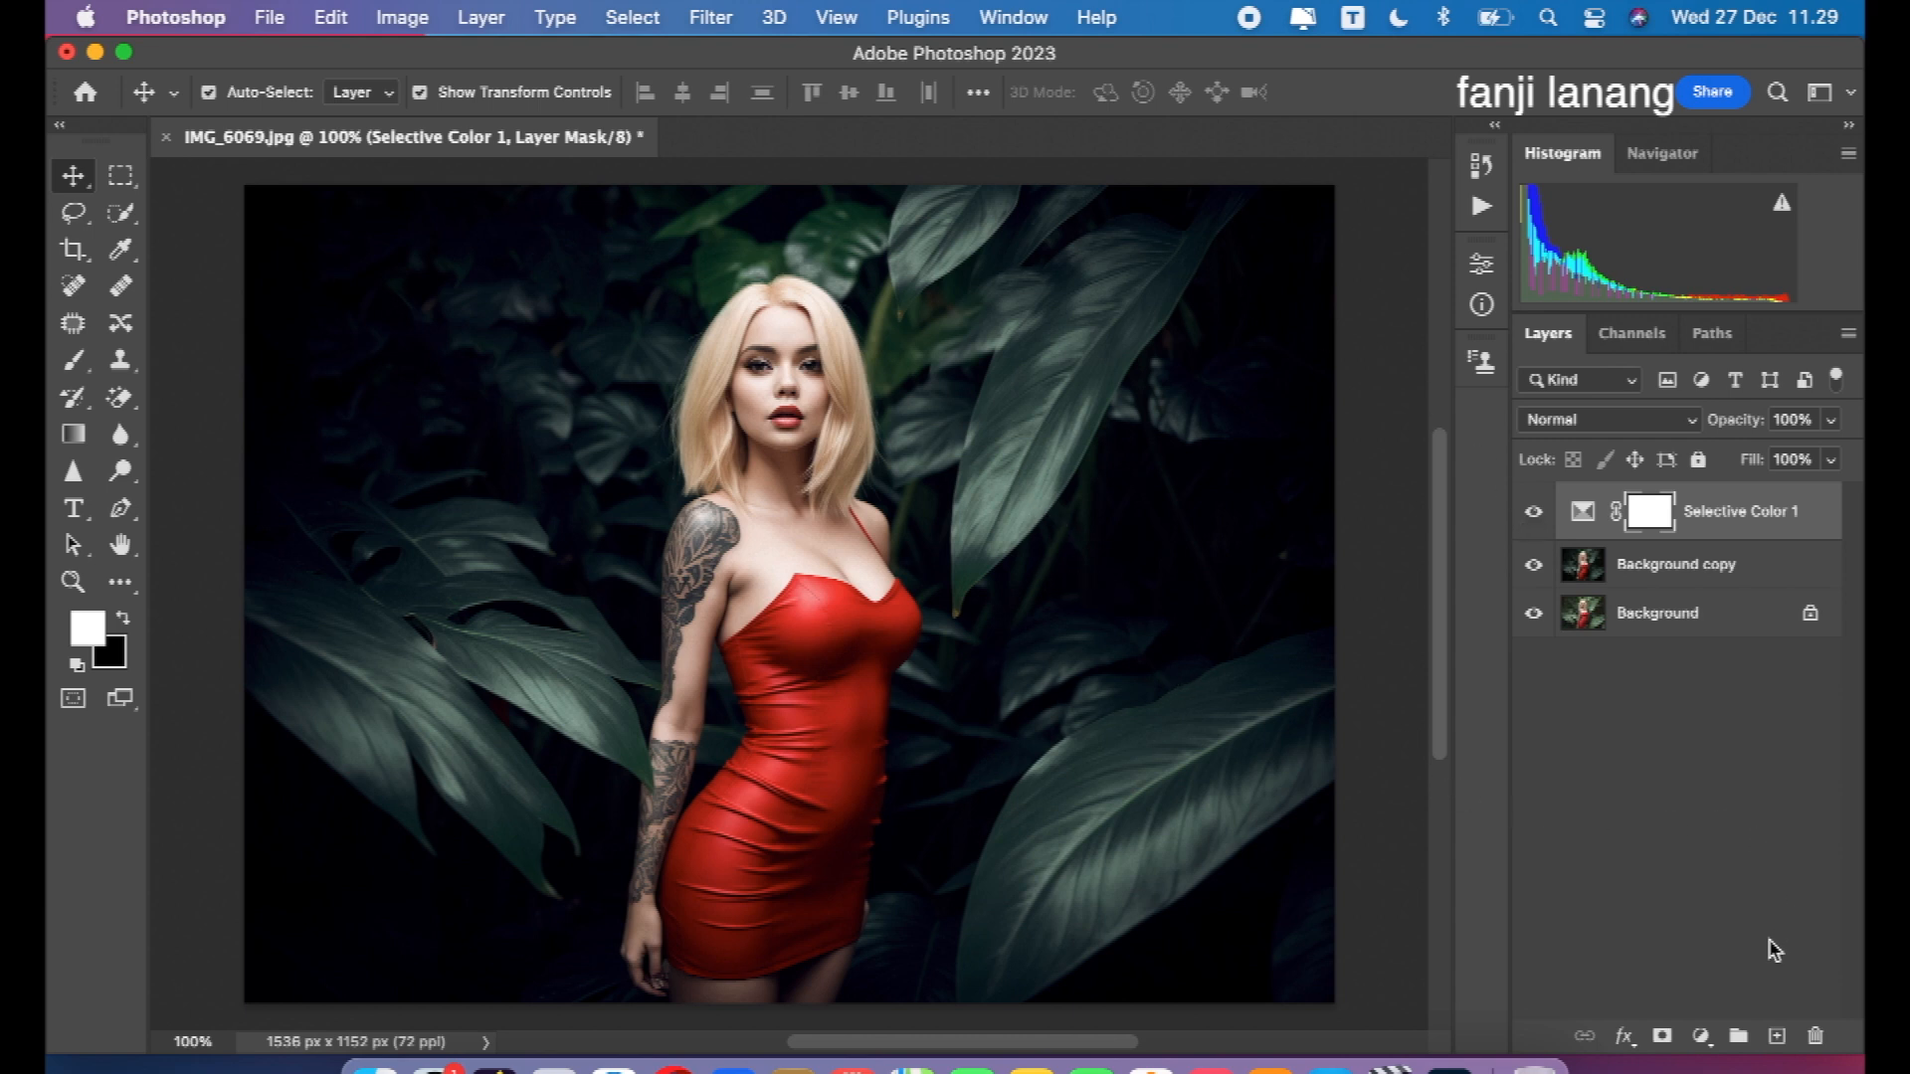
{"action": "left_click", "coordinate": [1533, 512]}
{"action": "left_click", "coordinate": [1533, 565]}
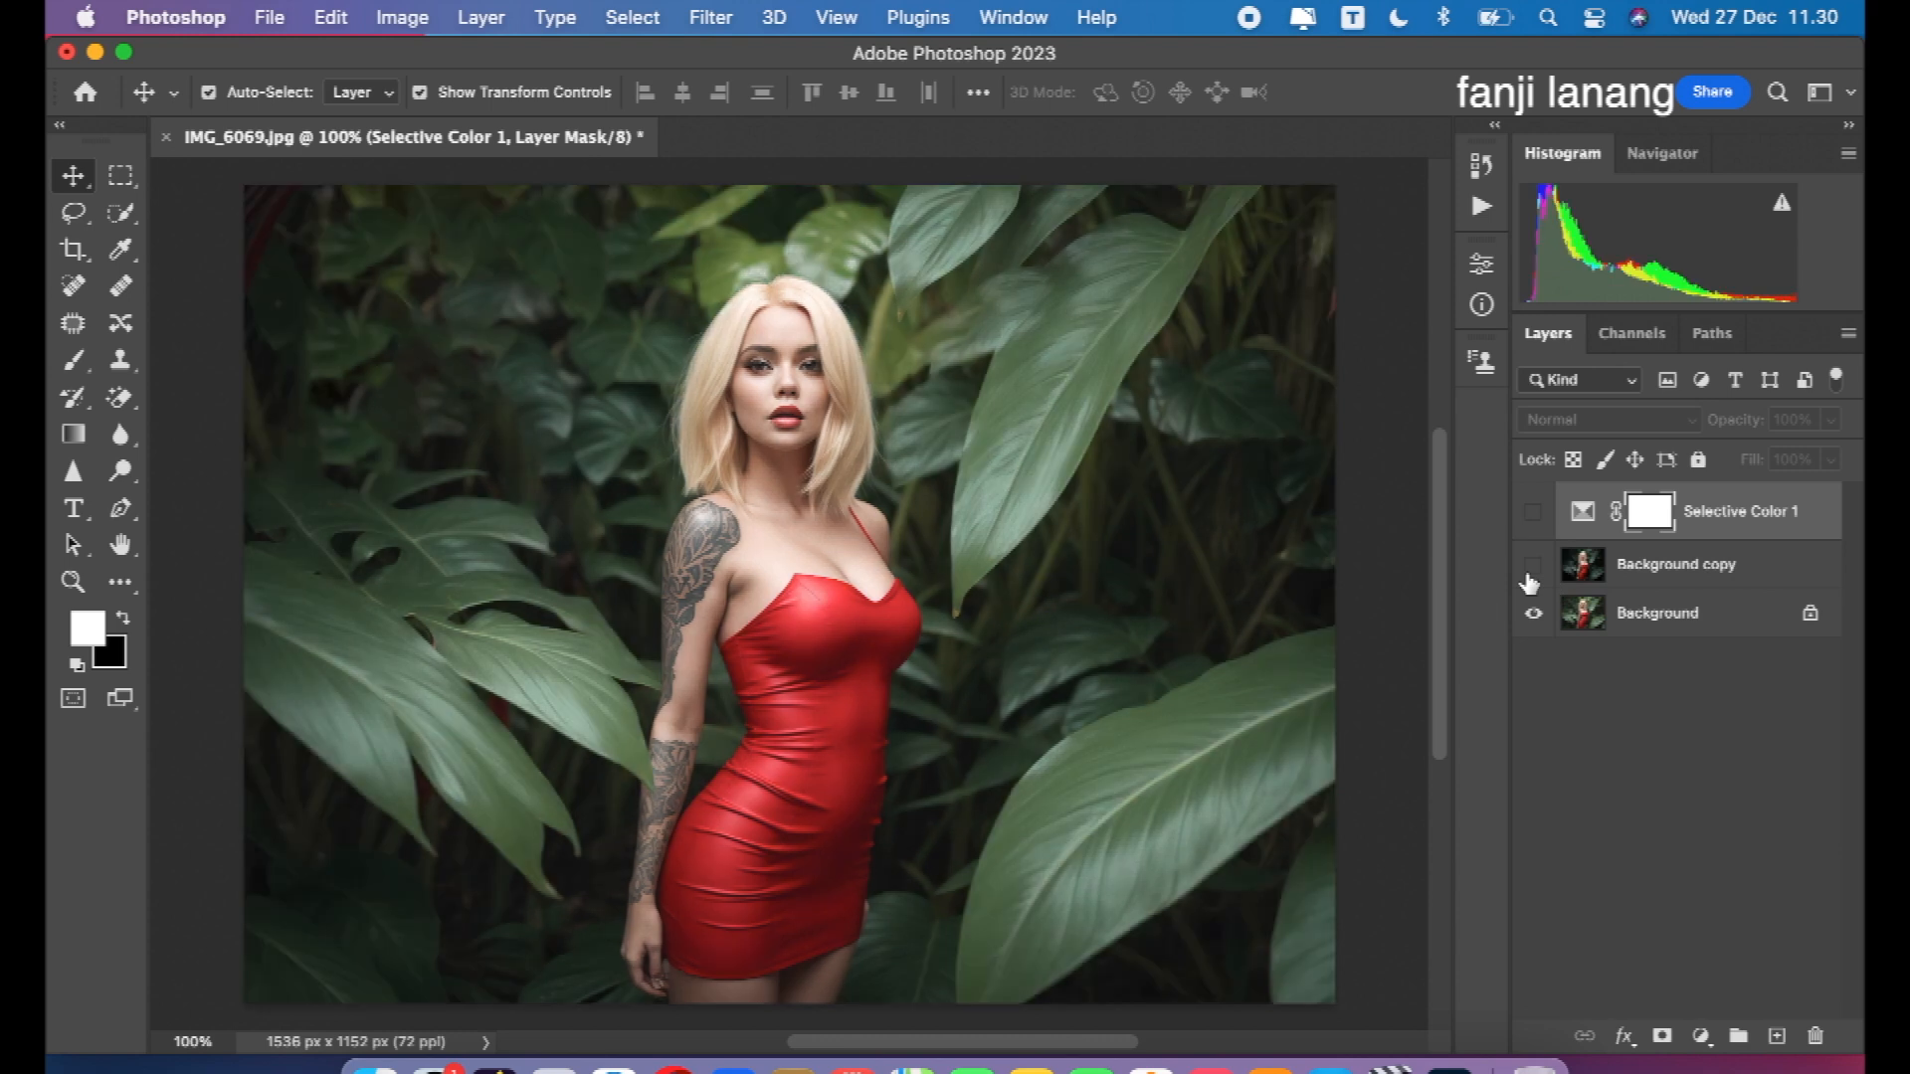
{"action": "left_click", "coordinate": [1532, 565]}
{"action": "left_click", "coordinate": [1533, 513]}
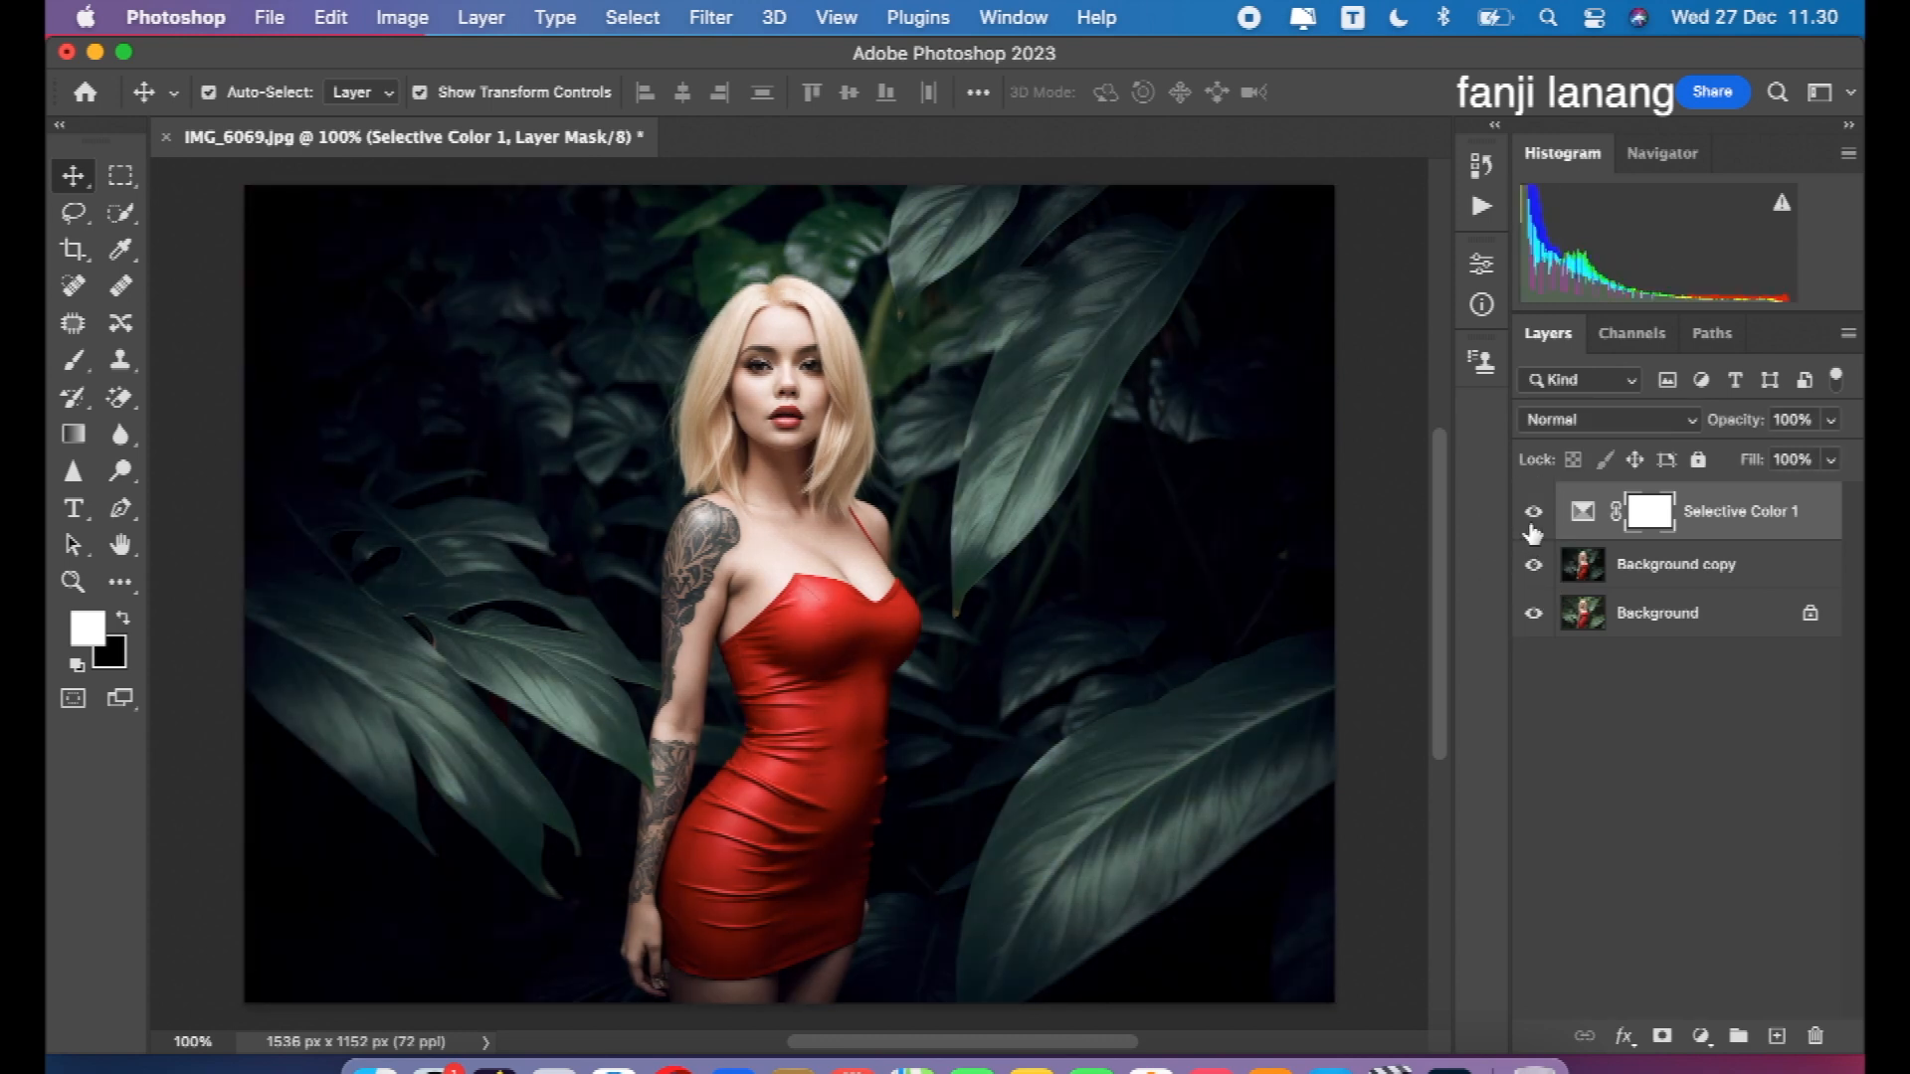